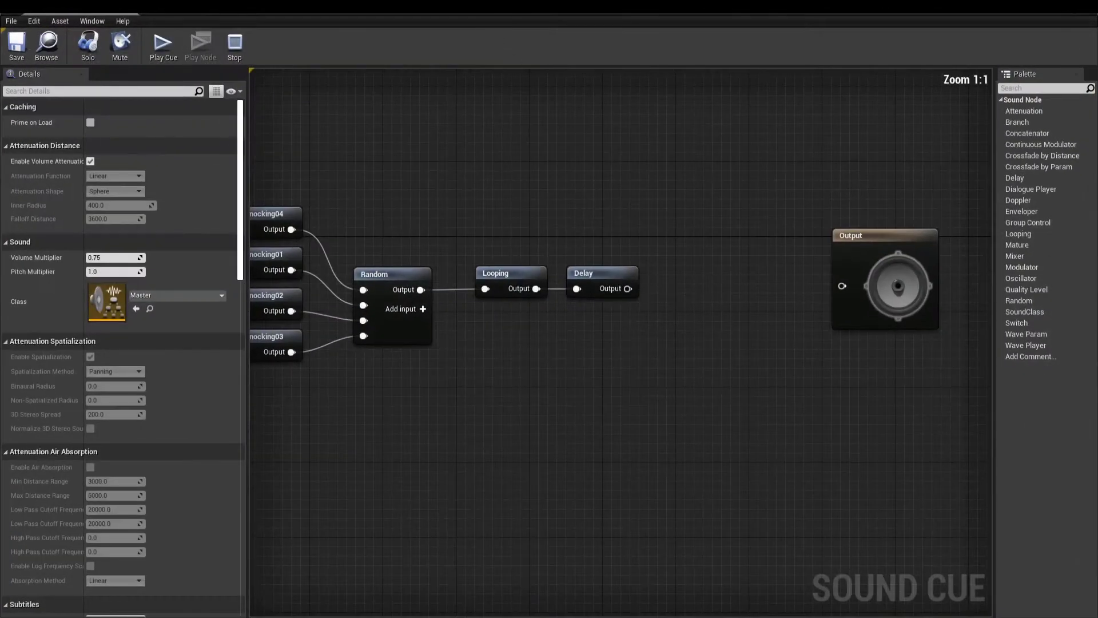
{"action": "right_click_drag", "start_coordinate": [628, 288], "coordinate": [560, 286]}
{"action": "left_click_drag", "start_coordinate": [559, 286], "coordinate": [615, 290]}
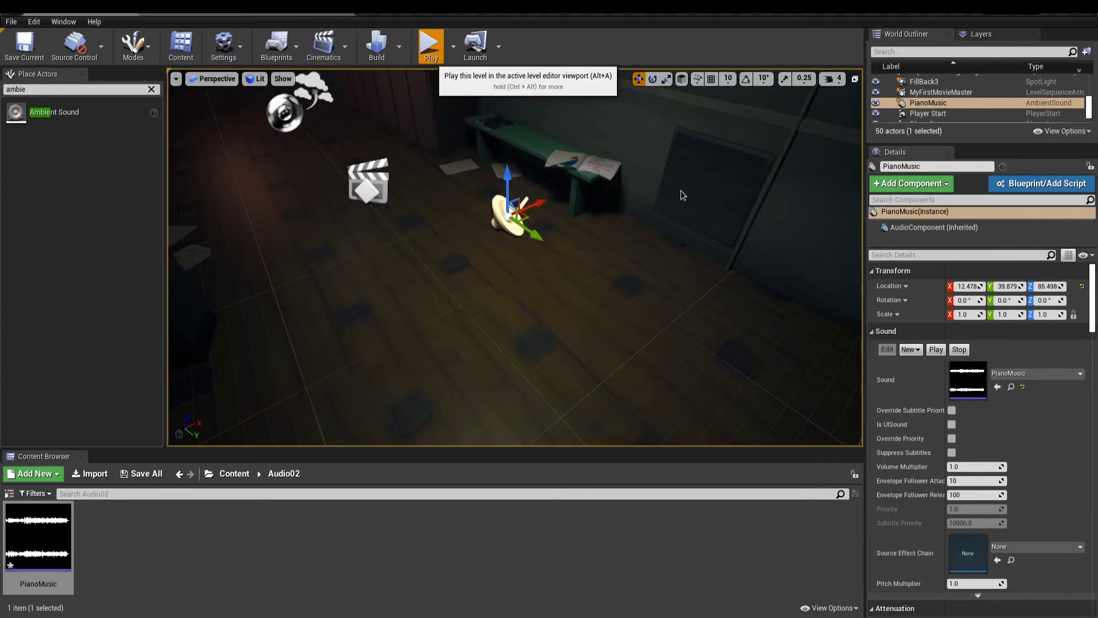
{"action": "key", "text": "alt+p"}
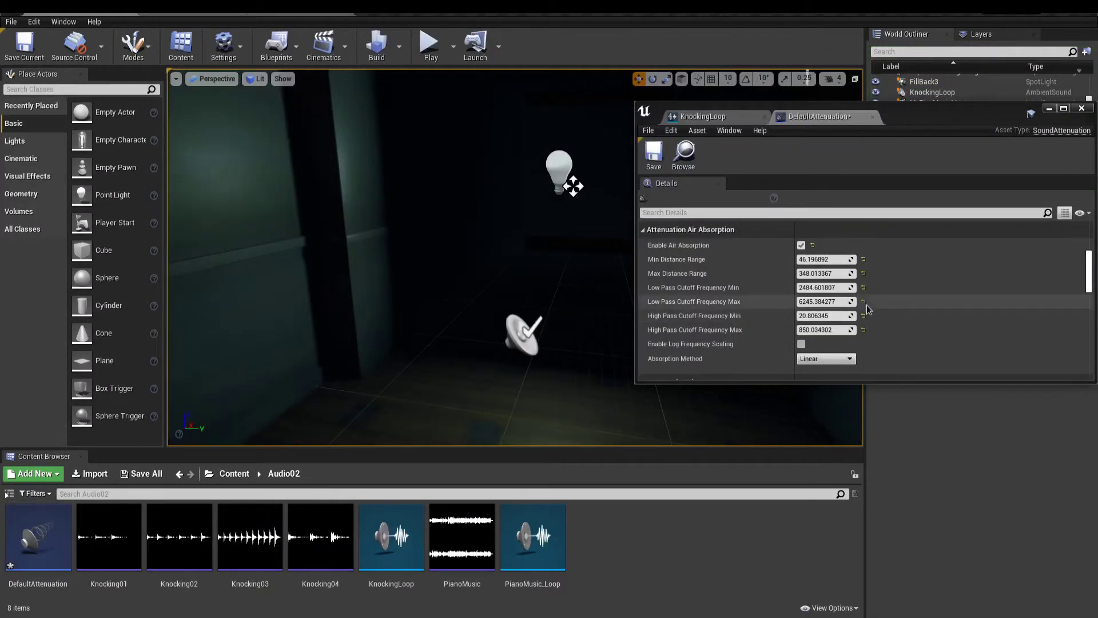
{"action": "right_click_drag", "start_coordinate": [455, 324], "coordinate": [410, 324]}
{"action": "key", "text": "s"}
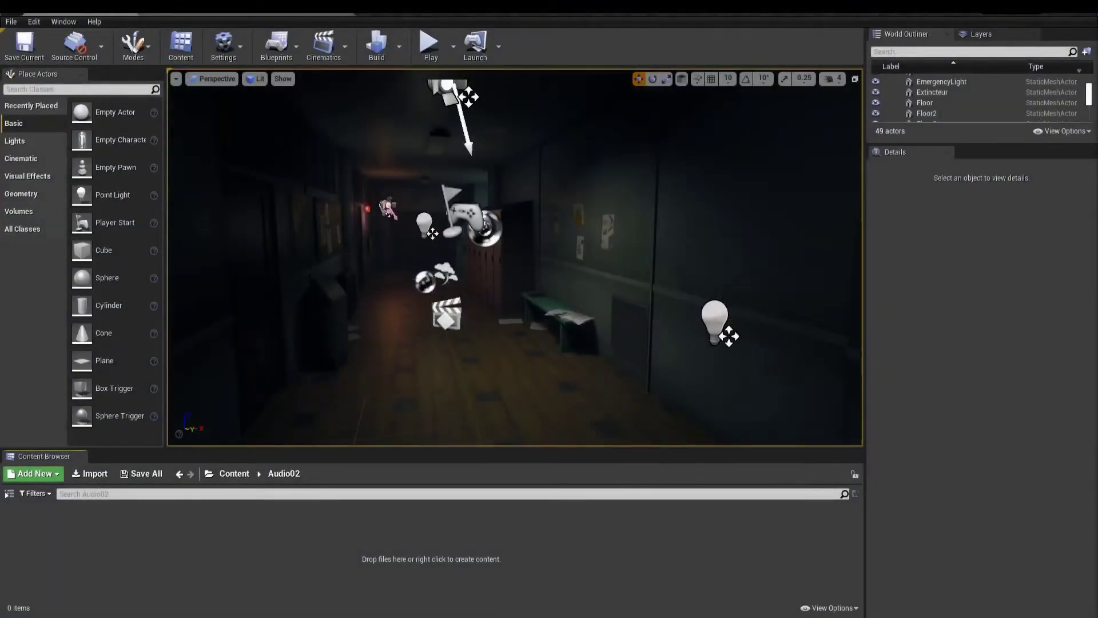
Step: Import PianoMusic.wav from the Desktop's Music folder into the Audio02 content folder
{"action": "right_click_drag", "start_coordinate": [586, 266], "coordinate": [587, 266]}
{"action": "key", "text": "w"}
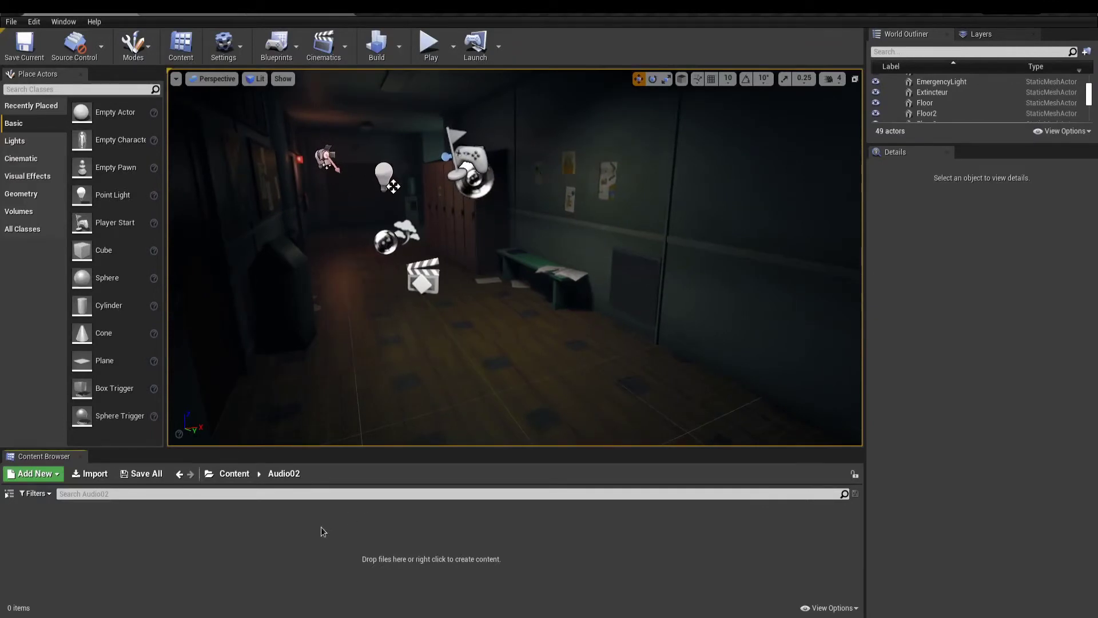
{"action": "right_click", "coordinate": [320, 527]}
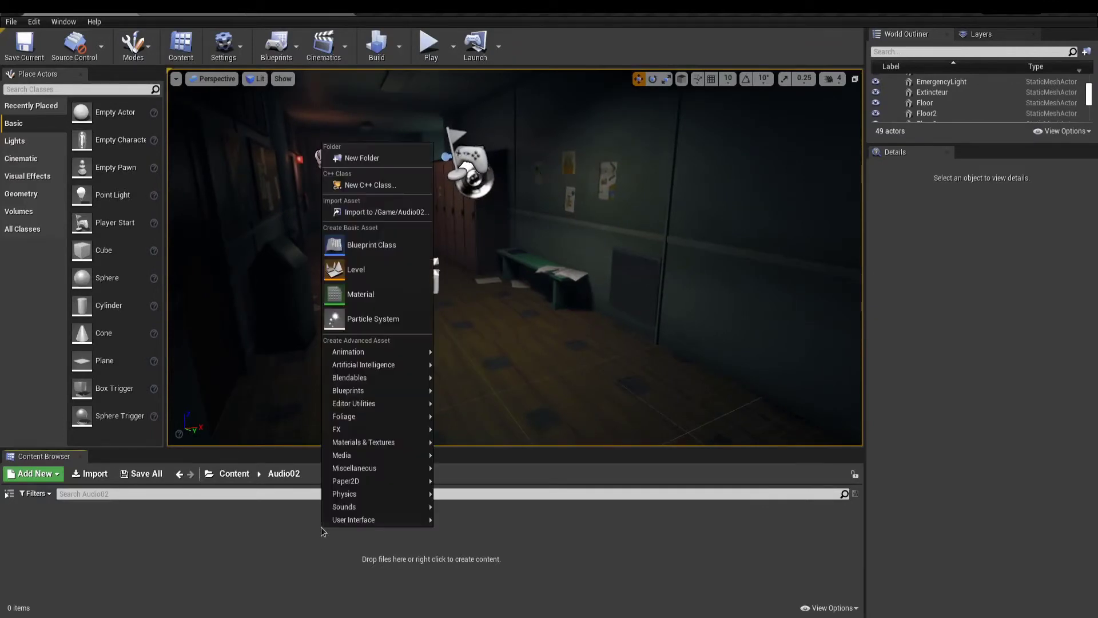
{"action": "left_click", "coordinate": [409, 212]}
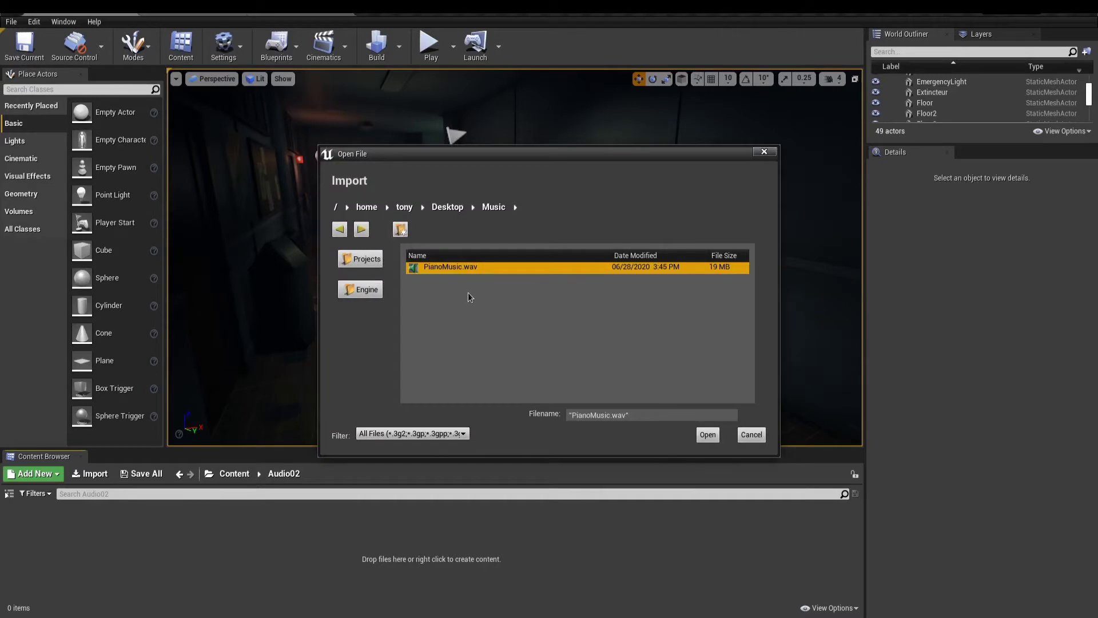
{"action": "left_click", "coordinate": [707, 436]}
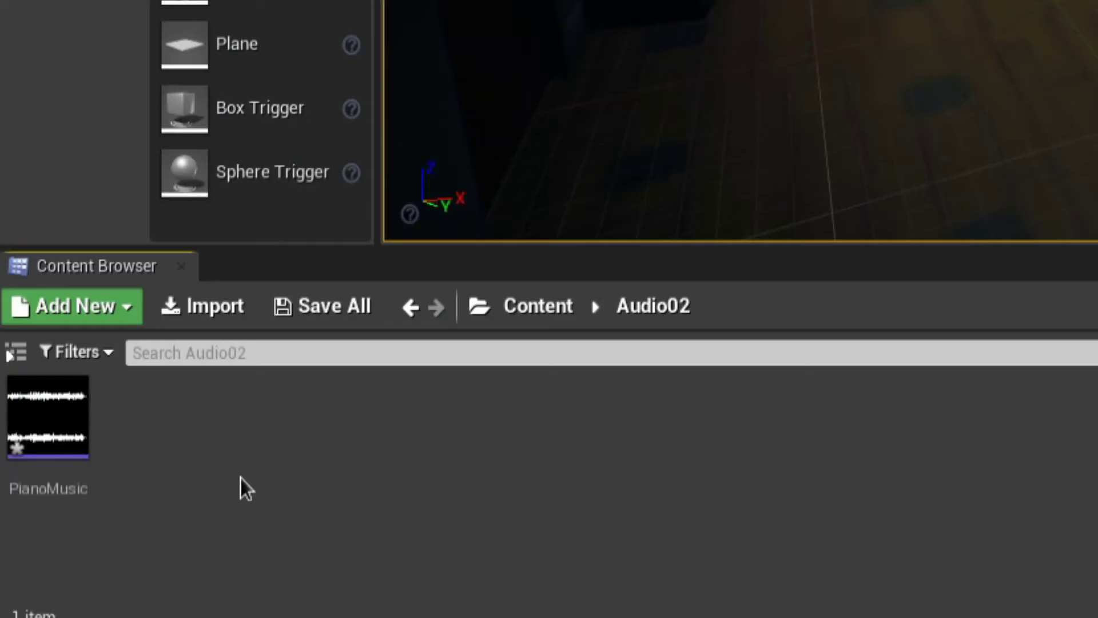
Step: Enlarge the asset thumbnails and preview the PianoMusic sound wave
{"action": "scroll", "coordinate": [143, 487], "scroll_direction": "up", "scroll_amount": 5, "text": "ctrl"}
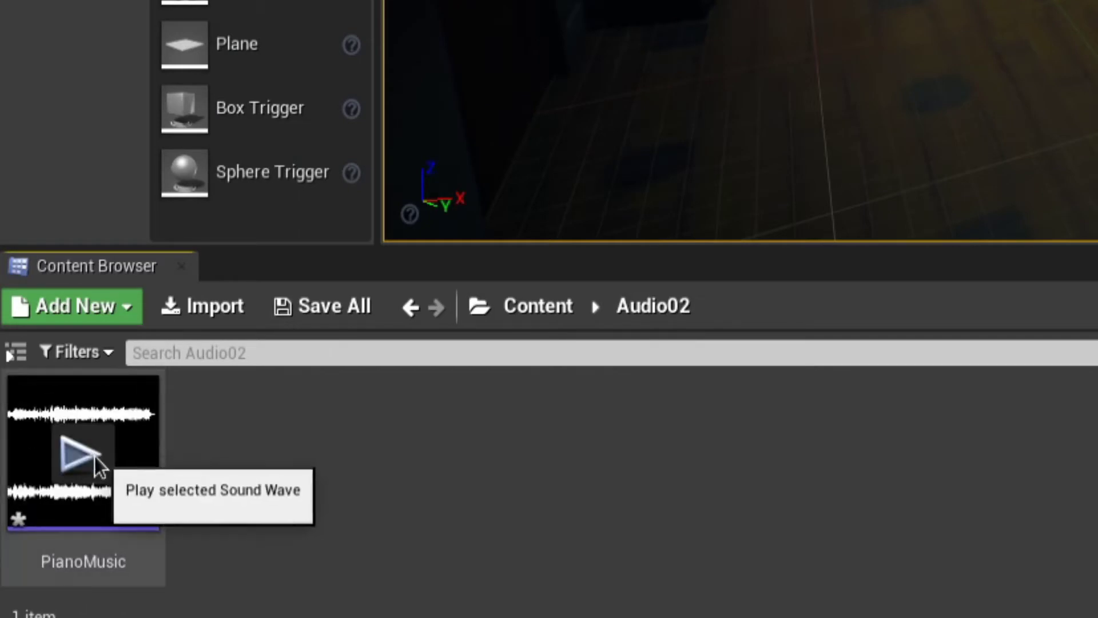
{"action": "left_click", "coordinate": [80, 453]}
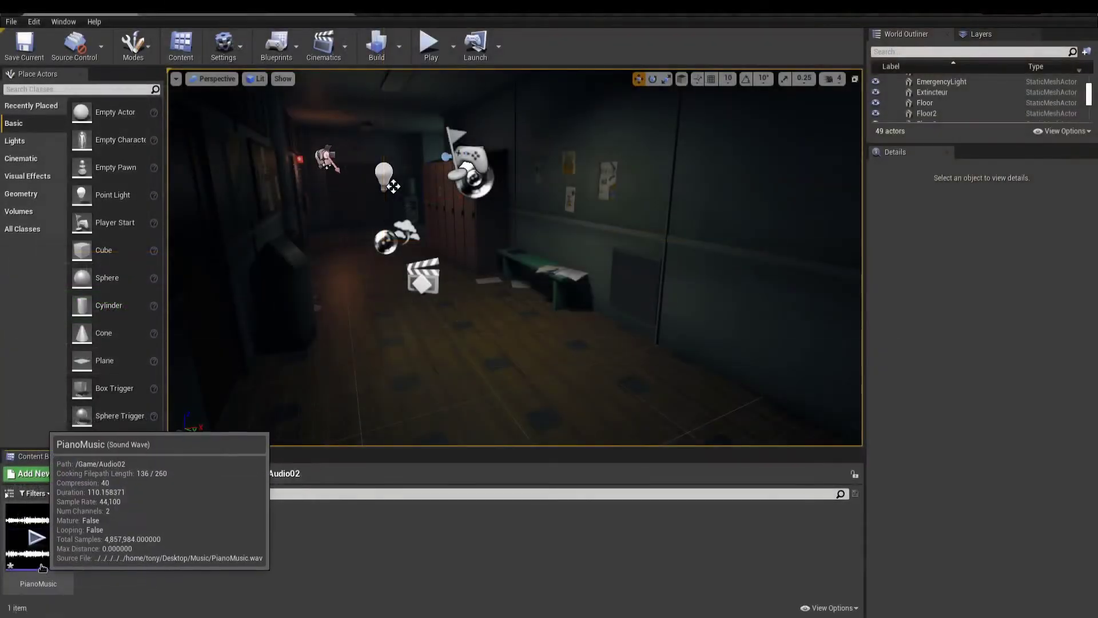
{"action": "left_click", "coordinate": [115, 520]}
Step: Place the PianoMusic sound wave directly in the hallway and raise it above the floor
{"action": "left_click_drag", "start_coordinate": [49, 566], "coordinate": [480, 368]}
{"action": "left_click_drag", "start_coordinate": [478, 324], "coordinate": [499, 203]}
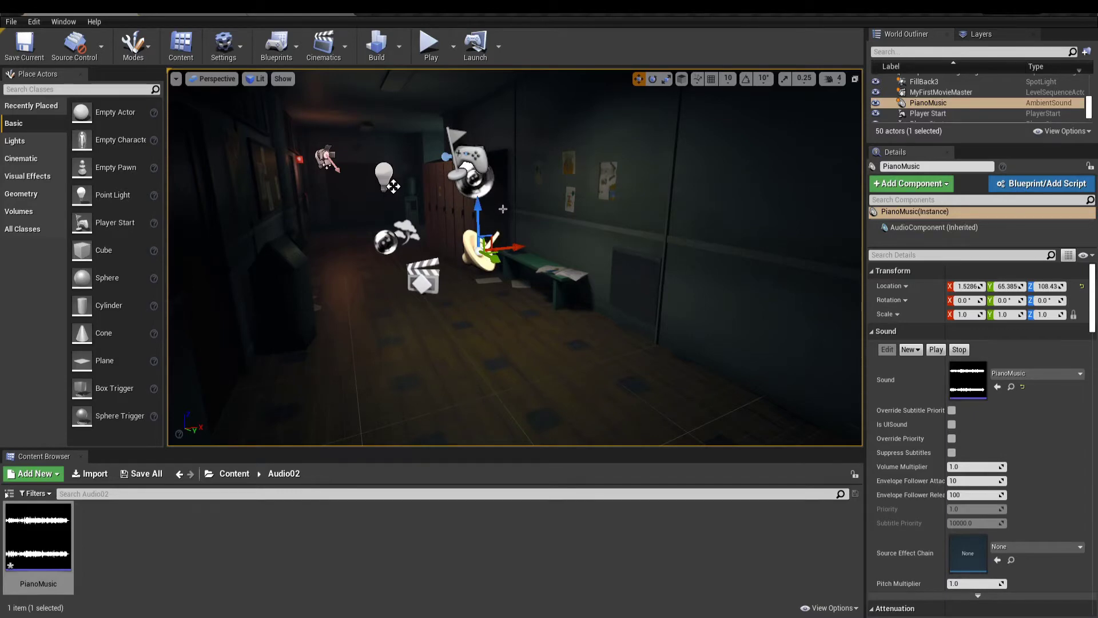
{"action": "right_click_drag", "start_coordinate": [486, 228], "coordinate": [509, 292]}
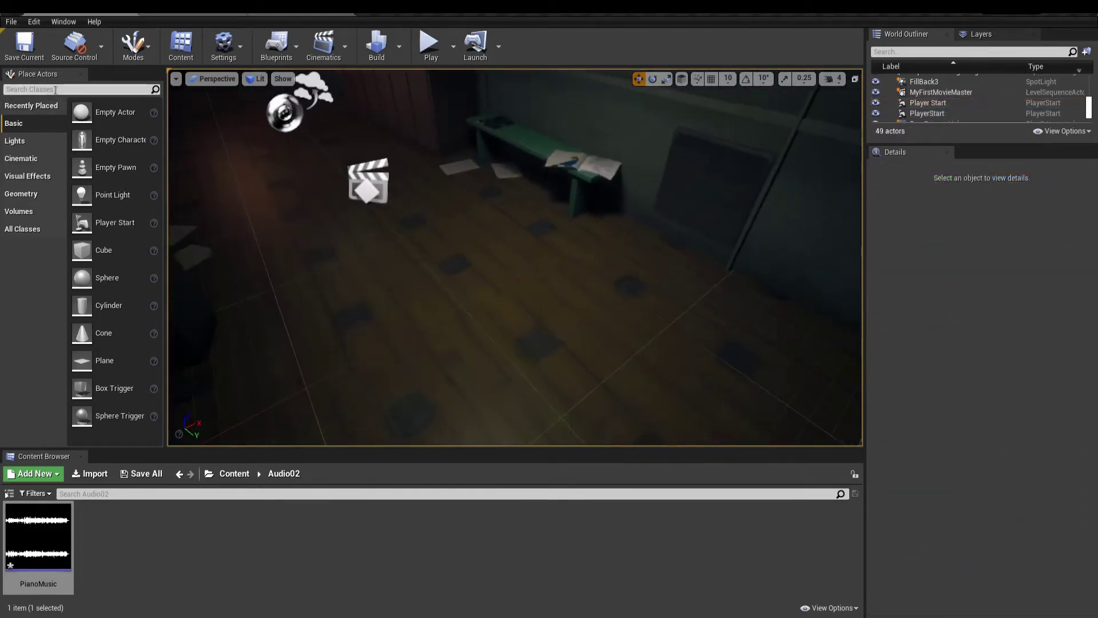
Step: Search the placeable actors for "ambie" and place an Ambient Sound in the hallway with PianoMusic as its sound
{"action": "left_click", "coordinate": [55, 90]}
{"action": "type", "text": "amb"}
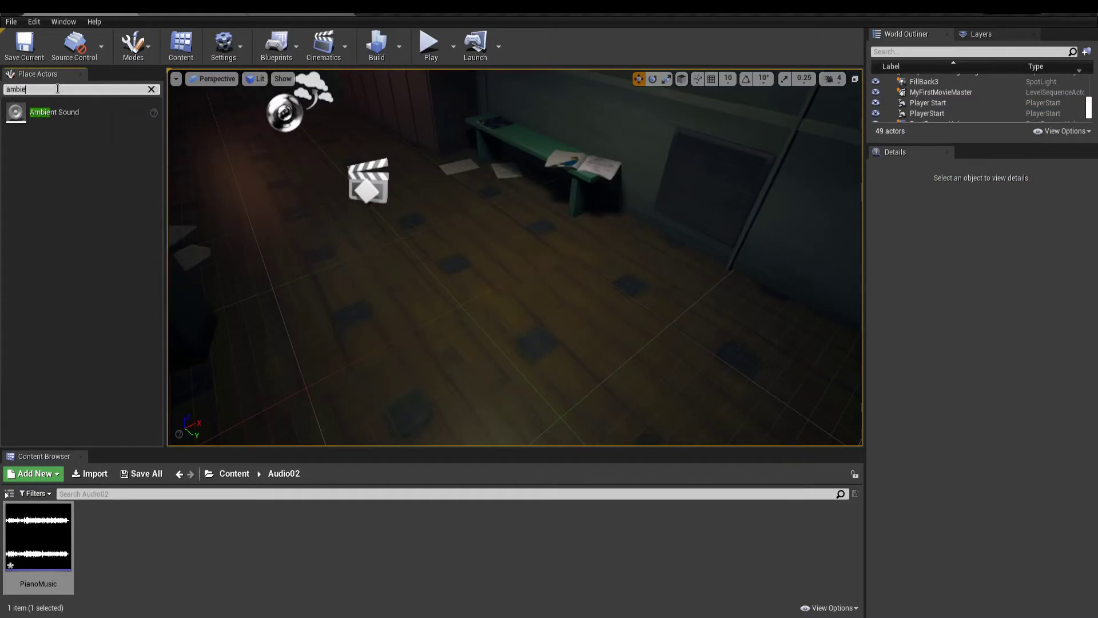
{"action": "type", "text": "ie"}
{"action": "left_click_drag", "start_coordinate": [54, 112], "coordinate": [495, 180]}
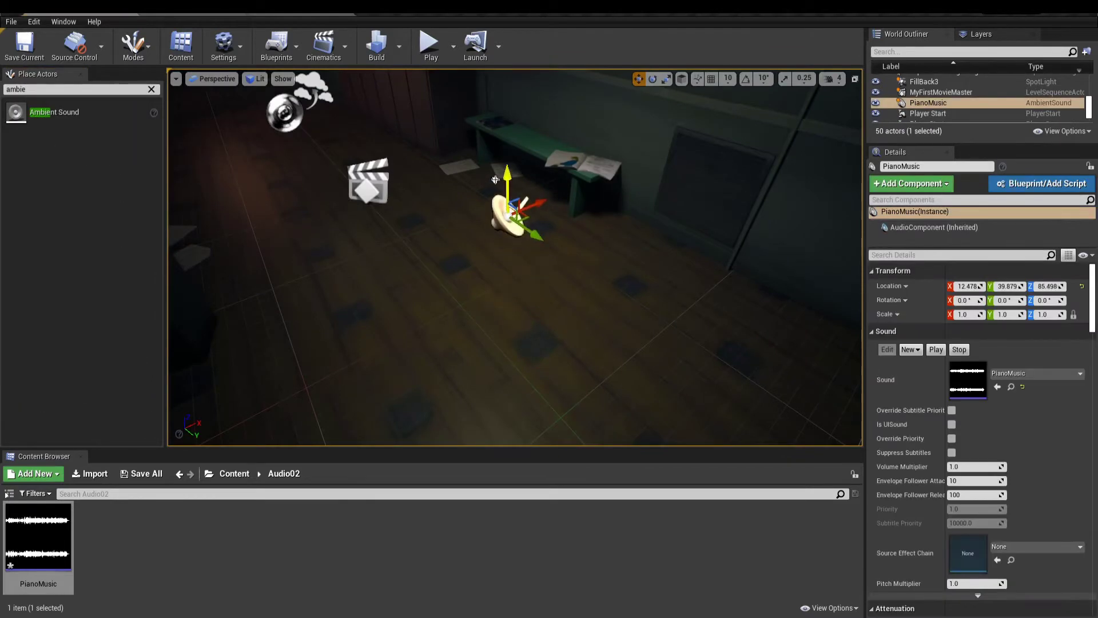
{"action": "left_click", "coordinate": [1032, 374]}
{"action": "left_click", "coordinate": [1029, 289]}
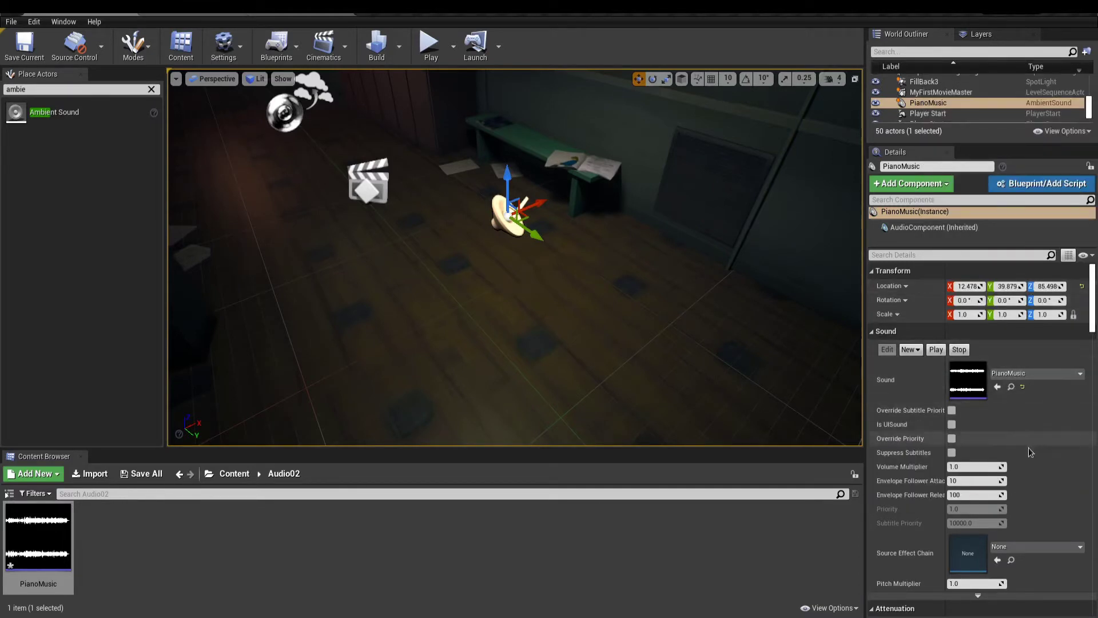
Step: Review the ambient sound's settings and play-test the level to hear the piano music, ending the session afterward
{"action": "scroll", "coordinate": [1056, 466], "scroll_direction": "down", "scroll_amount": 3}
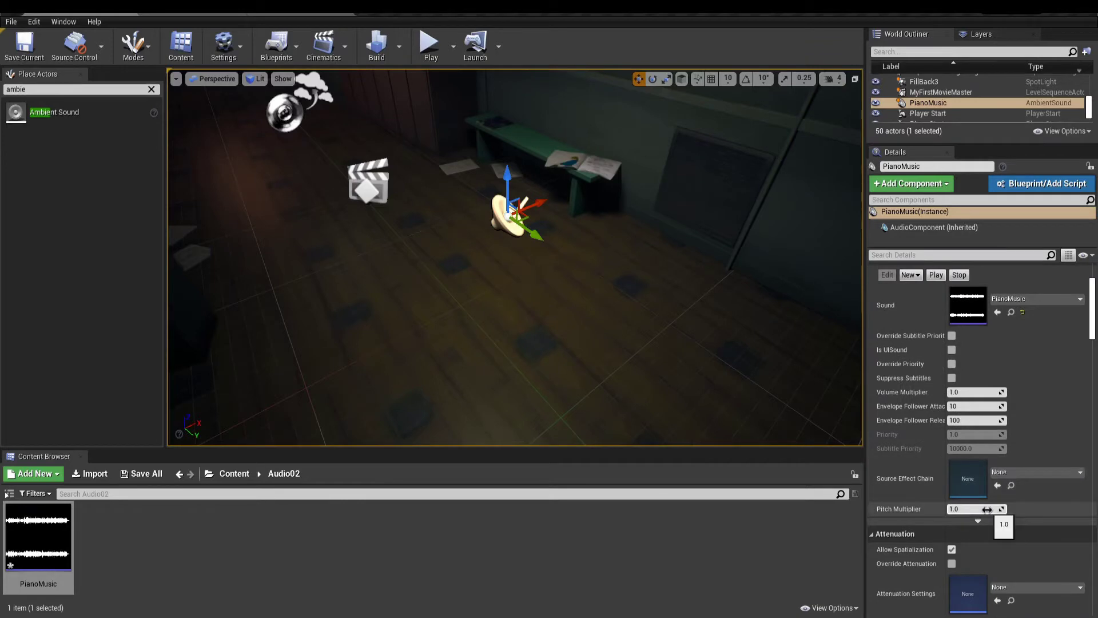
{"action": "scroll", "coordinate": [992, 394], "scroll_direction": "up", "scroll_amount": 3}
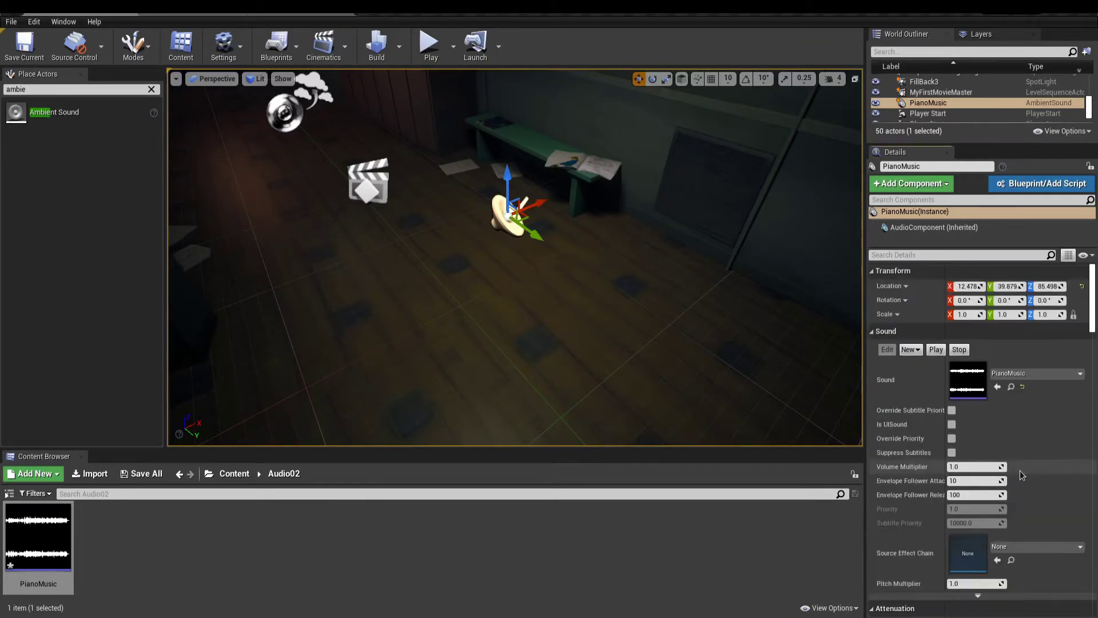
{"action": "left_click", "coordinate": [430, 46]}
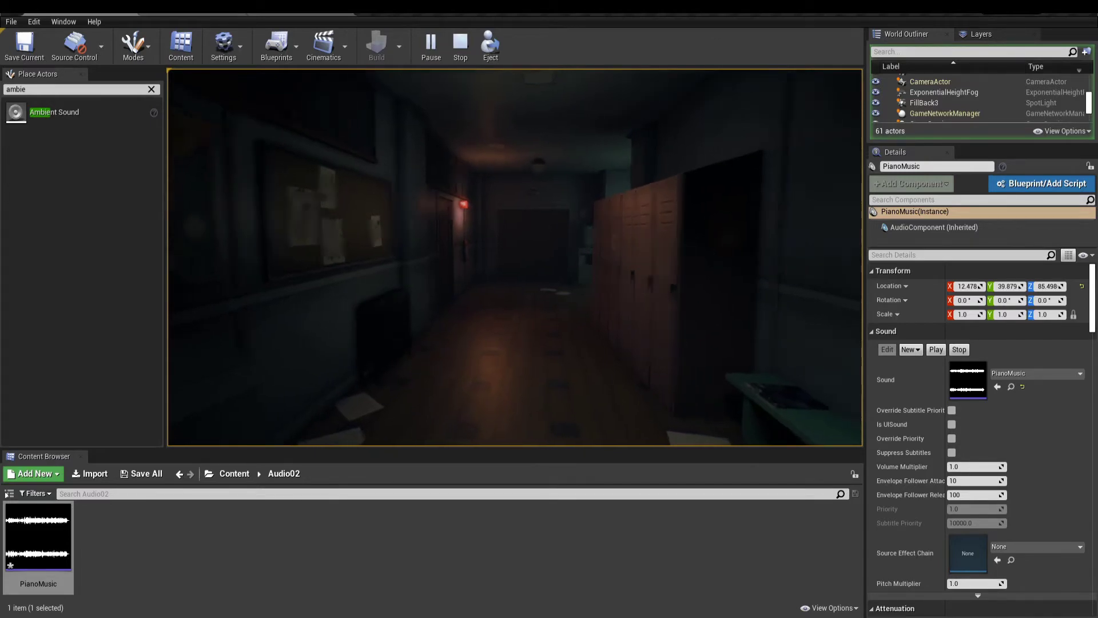
{"action": "key", "text": "Escape"}
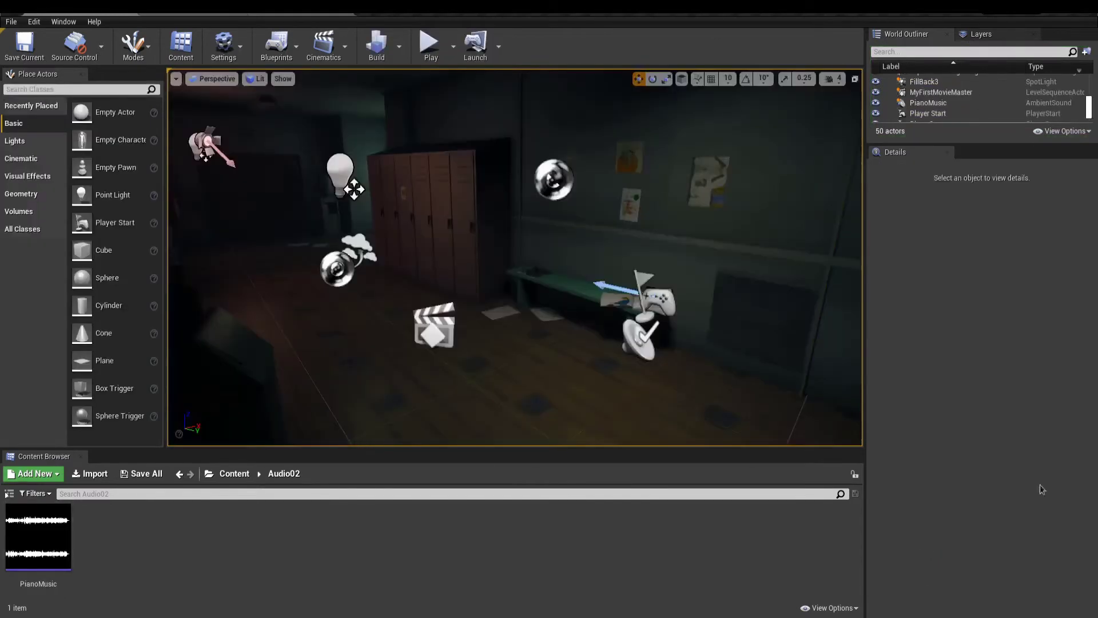
Step: Create a Sound Cue in the Audio02 folder and name it PianoMusic_Loop
{"action": "right_click", "coordinate": [347, 536]}
{"action": "mouse_move", "coordinate": [372, 513]}
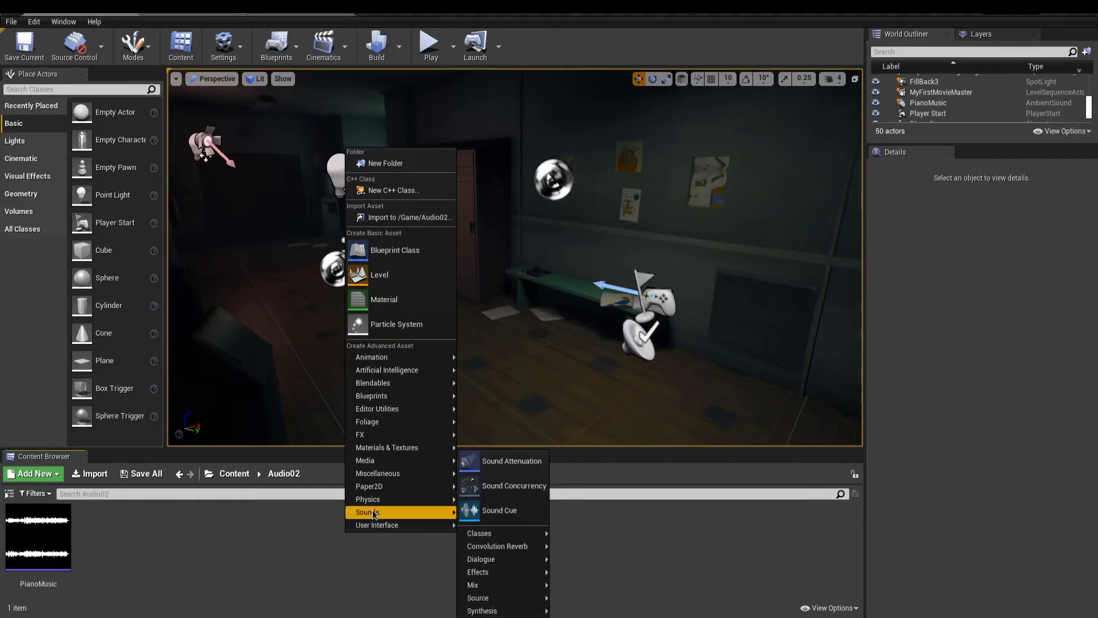
{"action": "left_click", "coordinate": [507, 509]}
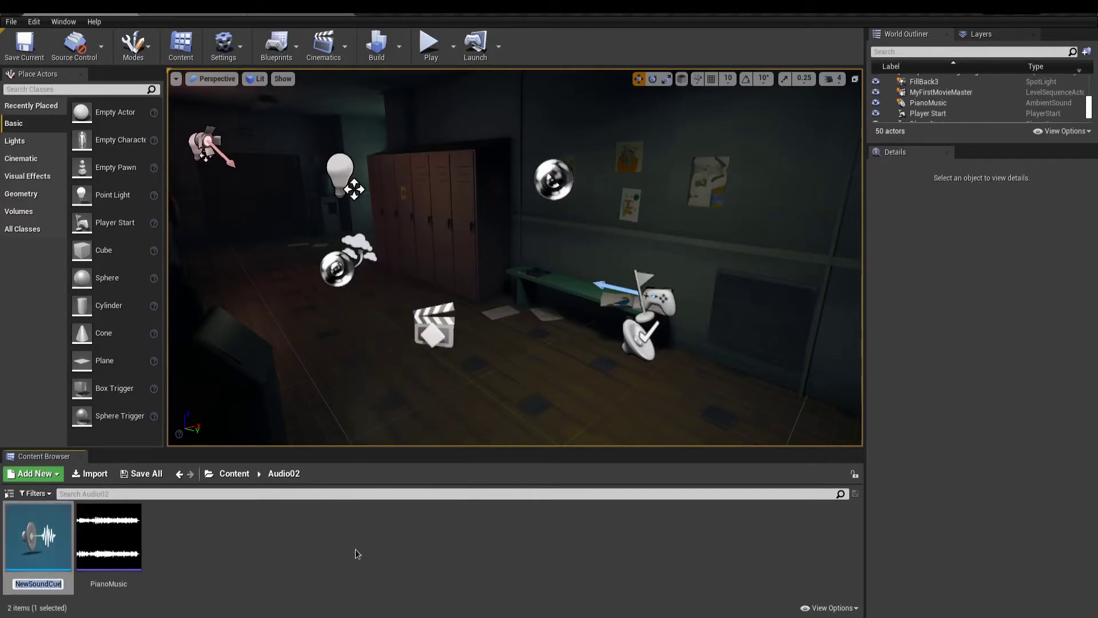
{"action": "type", "text": "PianoMusic_Loop"}
{"action": "key", "text": "Return"}
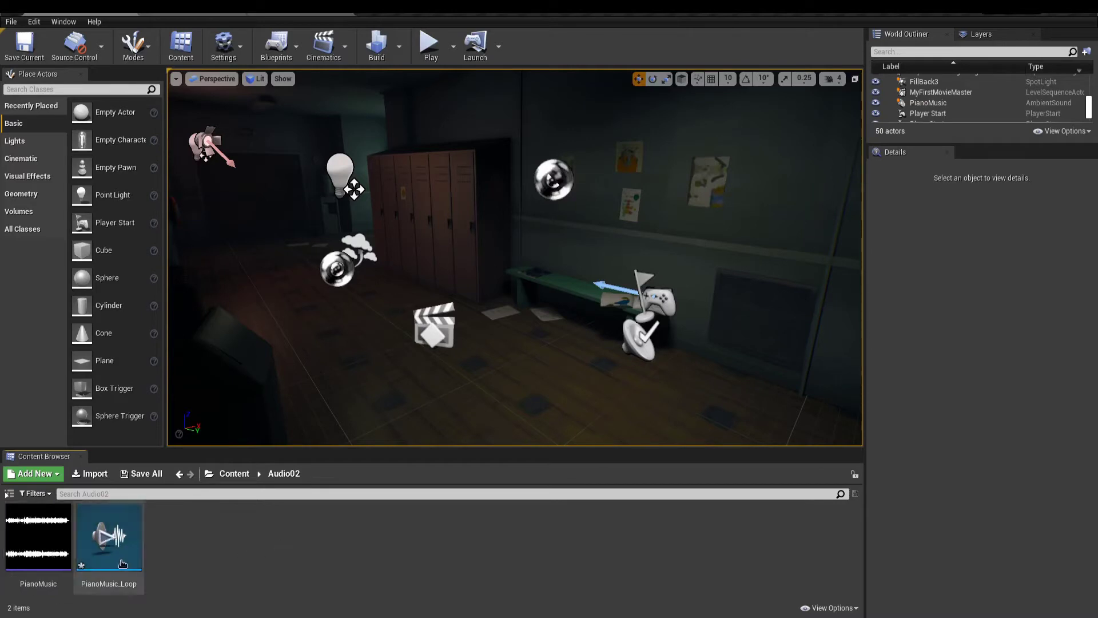
Step: Open the PianoMusic_Loop sound cue and size its window so both the graph and the content folder's assets are accessible
{"action": "double_click", "coordinate": [108, 535]}
{"action": "right_click_drag", "start_coordinate": [644, 270], "coordinate": [724, 103]}
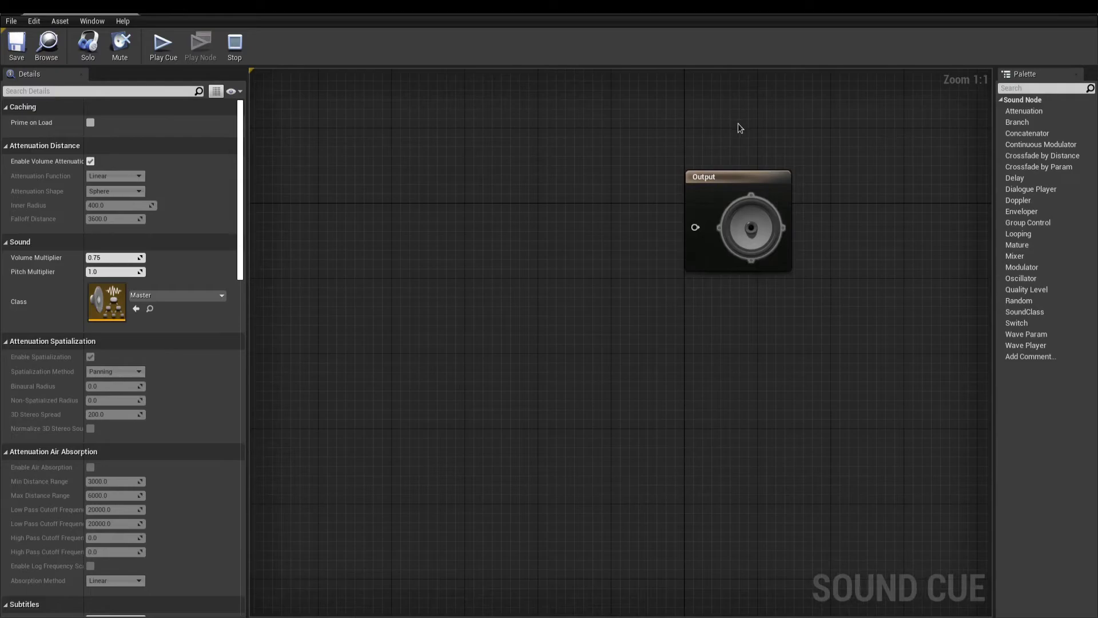
{"action": "left_click_drag", "start_coordinate": [562, 12], "coordinate": [645, 49]}
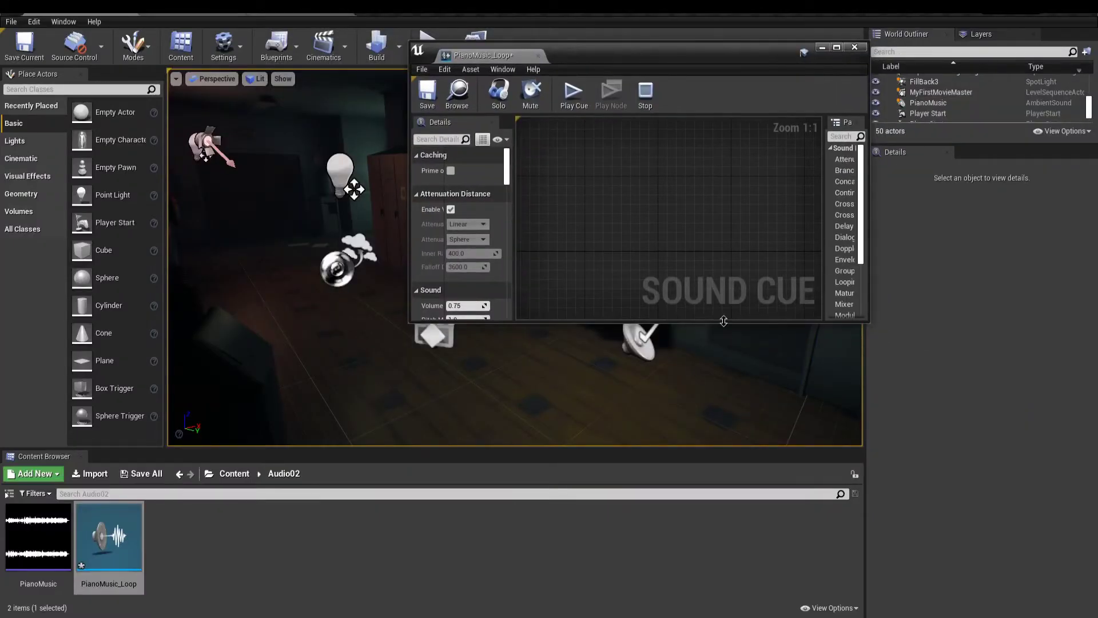
{"action": "left_click_drag", "start_coordinate": [723, 320], "coordinate": [724, 553]}
{"action": "left_click_drag", "start_coordinate": [869, 315], "coordinate": [1069, 315]}
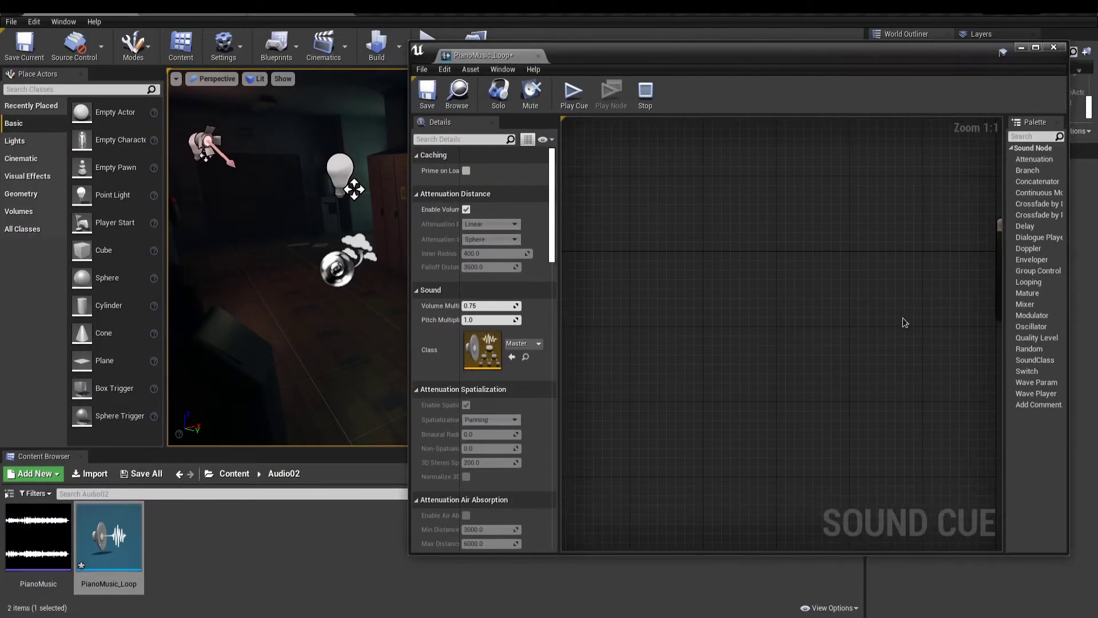
{"action": "right_click_drag", "start_coordinate": [904, 323], "coordinate": [736, 302]}
Step: Add the PianoMusic sound wave to the cue graph as a Wave Player node, positioned left of and above the Output node
{"action": "left_click_drag", "start_coordinate": [38, 537], "coordinate": [550, 282]}
{"action": "double_click", "coordinate": [774, 60]}
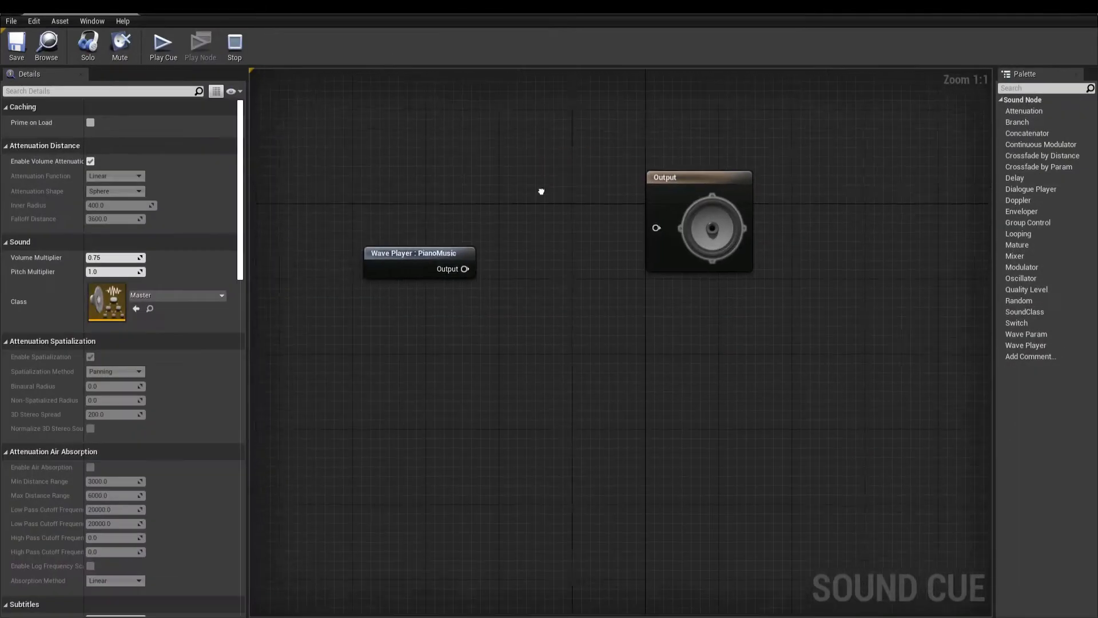
{"action": "right_click_drag", "start_coordinate": [541, 191], "coordinate": [643, 244]}
{"action": "left_click_drag", "start_coordinate": [541, 308], "coordinate": [449, 219]}
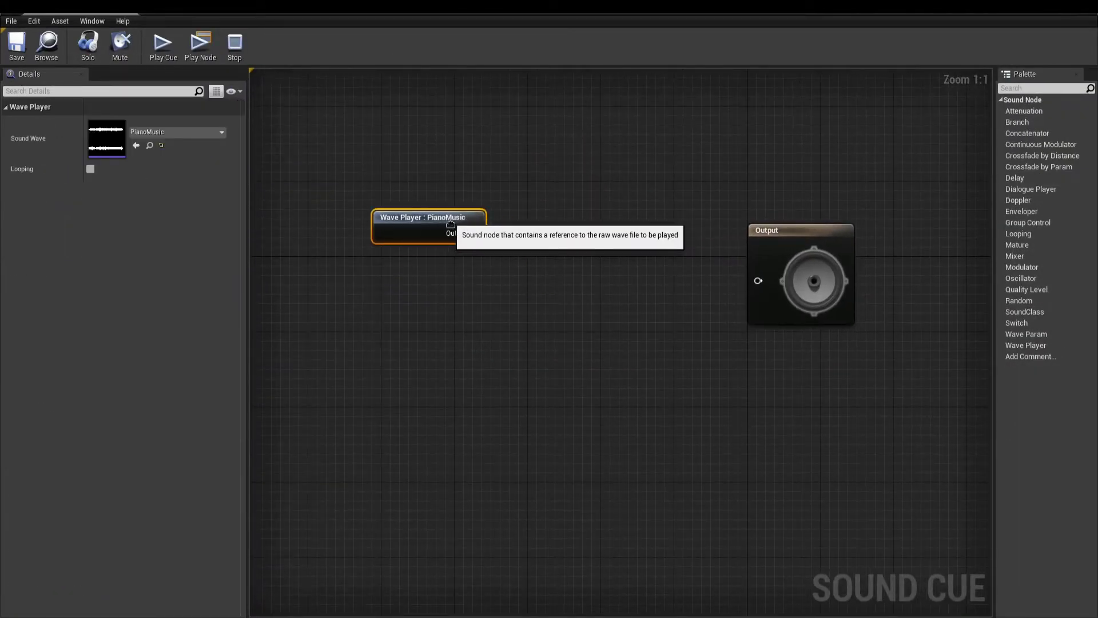
{"action": "left_click", "coordinate": [578, 197]}
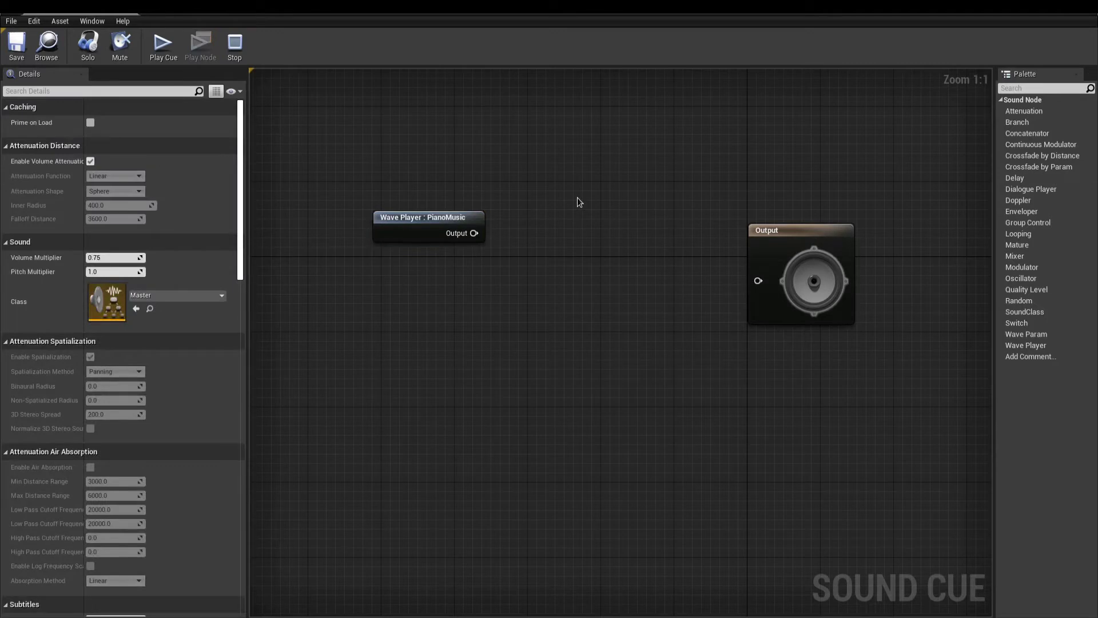
Step: Enable Looping on the PianoMusic Wave Player node
{"action": "left_click", "coordinate": [447, 218]}
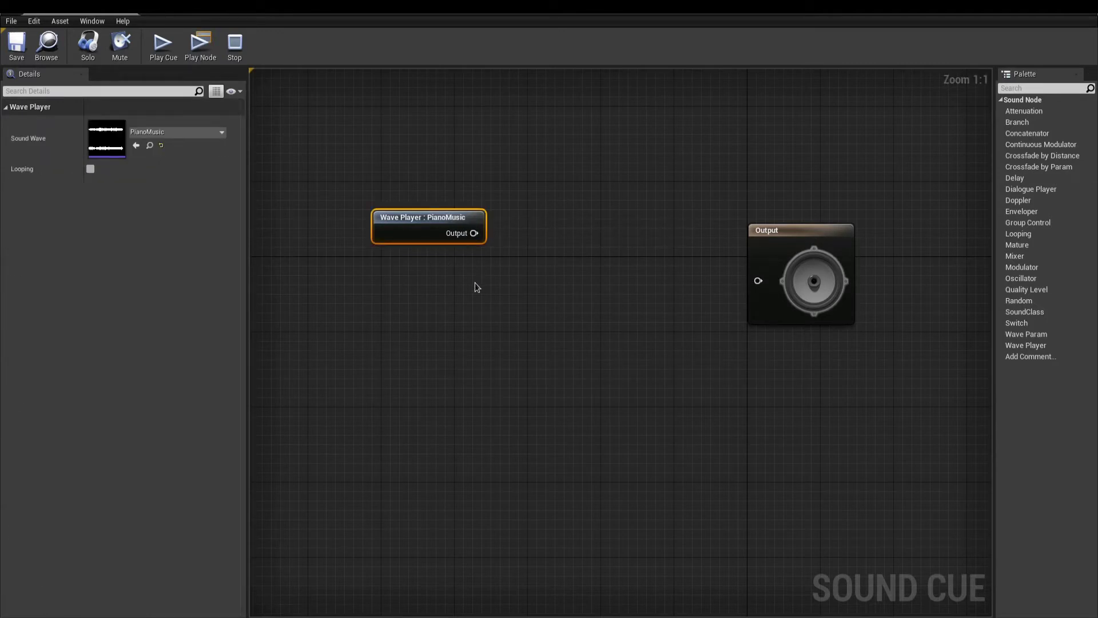
{"action": "left_click", "coordinate": [154, 131]}
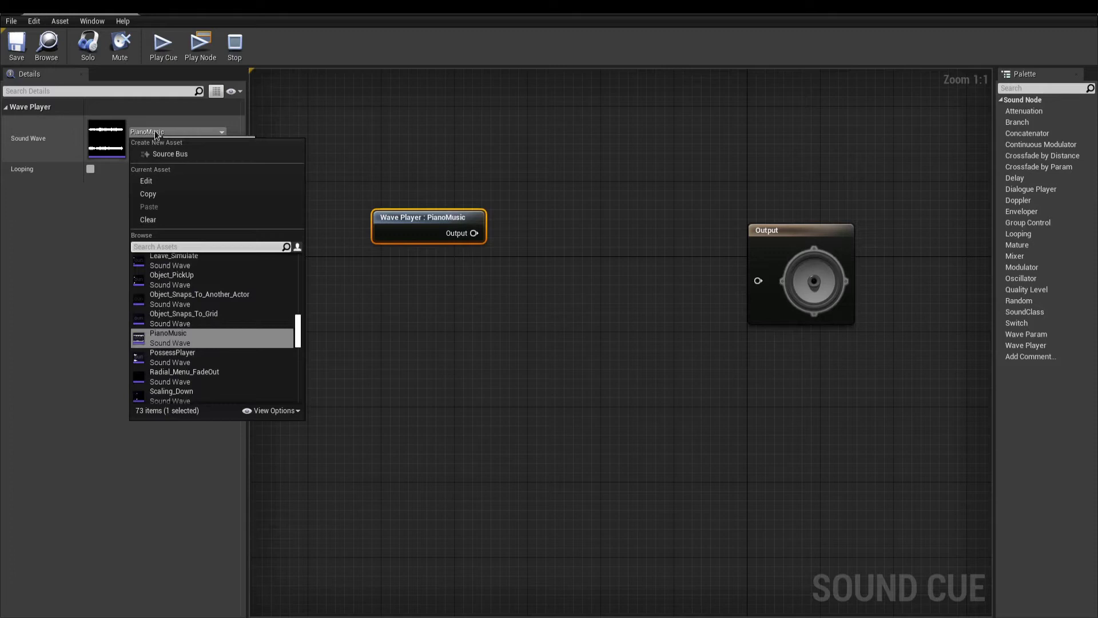
{"action": "left_click", "coordinate": [154, 131]}
{"action": "left_click", "coordinate": [90, 169]}
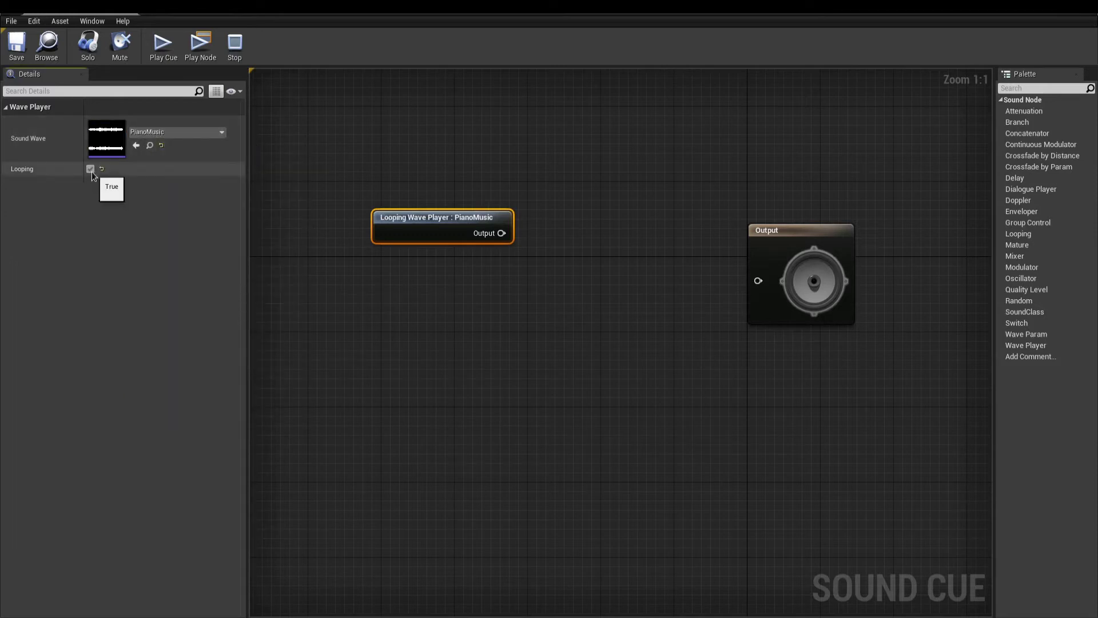
Step: Preview the looping PianoMusic node, connect it to the Output node and play the whole cue
{"action": "left_click", "coordinate": [201, 47]}
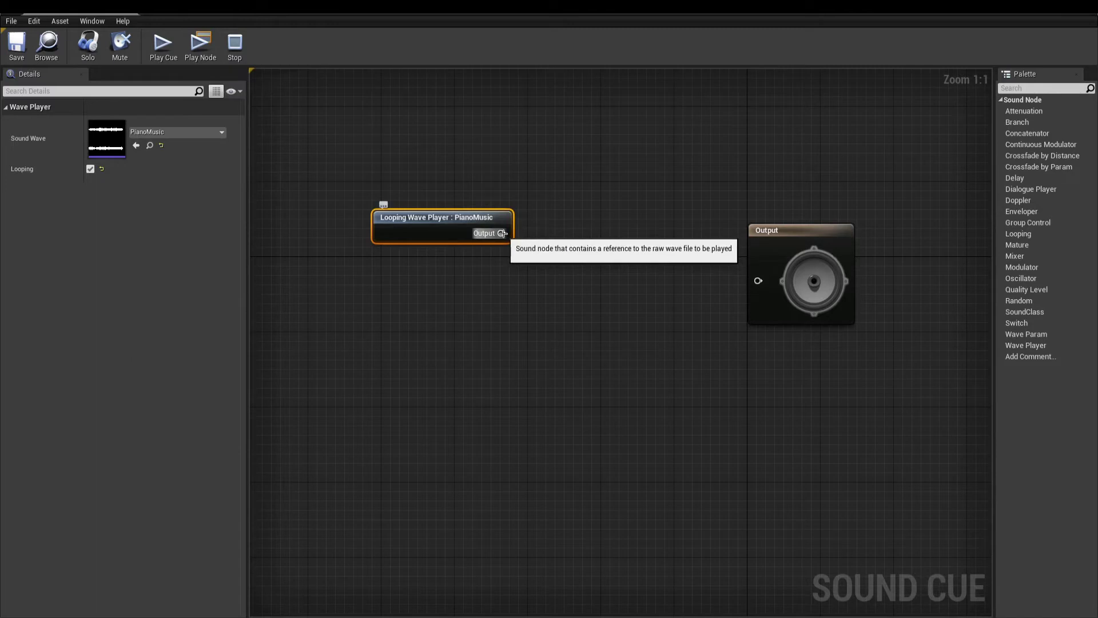
{"action": "left_click_drag", "start_coordinate": [502, 233], "coordinate": [755, 282]}
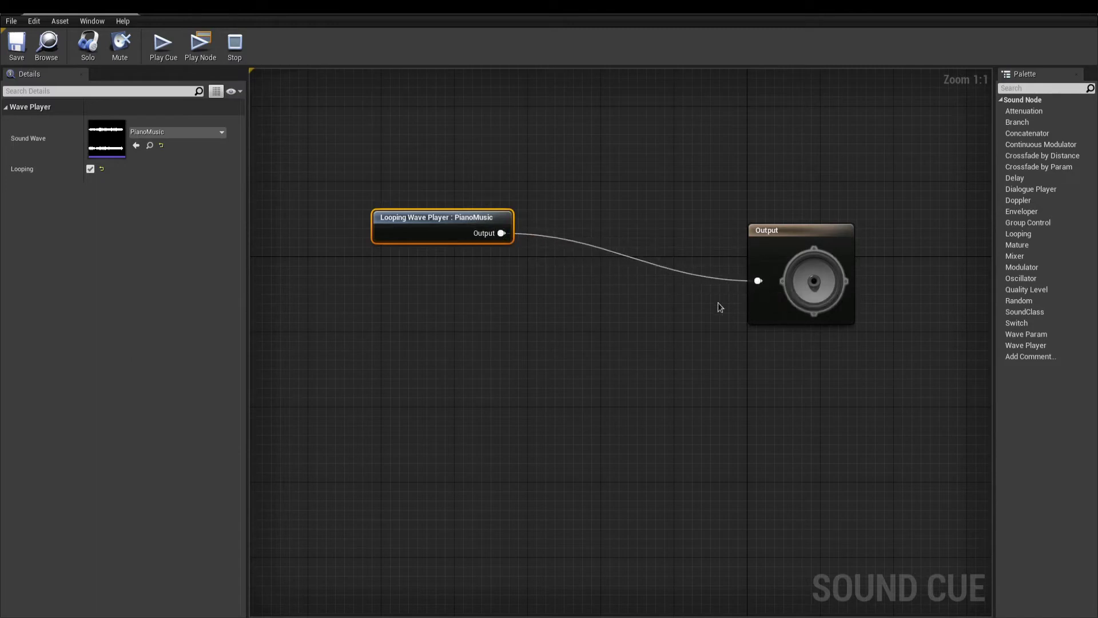
{"action": "left_click", "coordinate": [163, 46]}
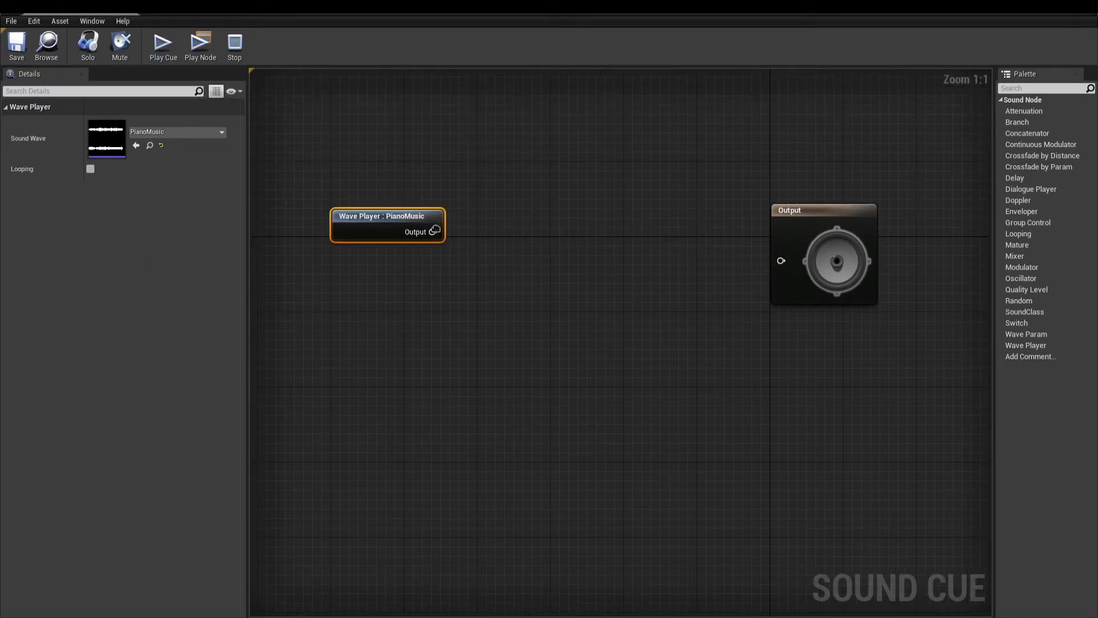
Step: Add a Looping node fed by the PianoMusic Wave Player's output
{"action": "left_click_drag", "start_coordinate": [433, 232], "coordinate": [543, 278]}
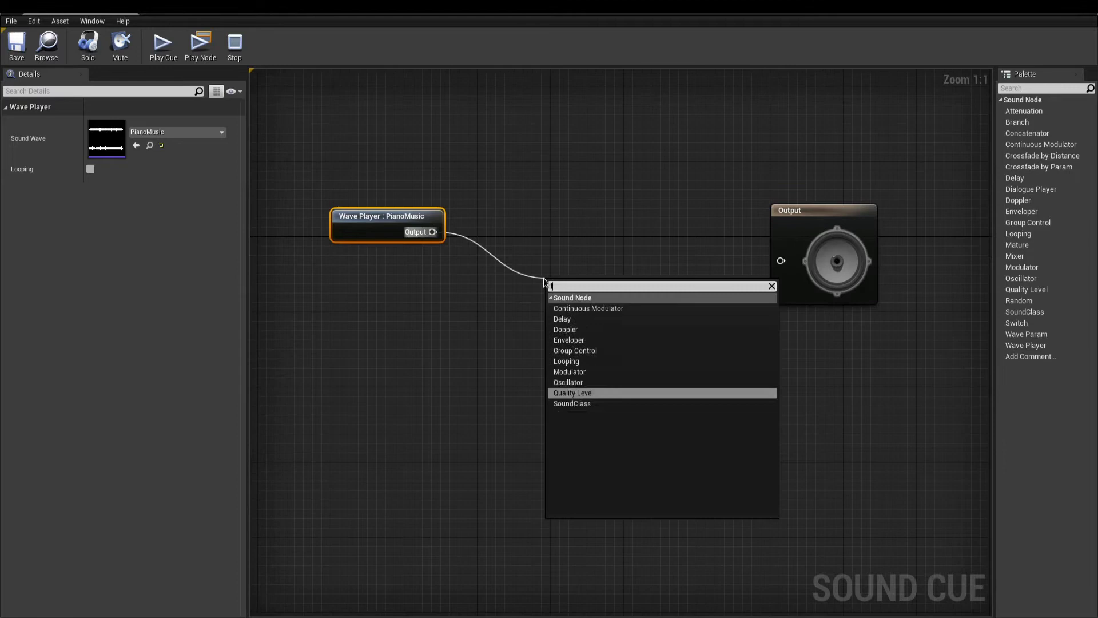
{"action": "left_click", "coordinate": [572, 393]}
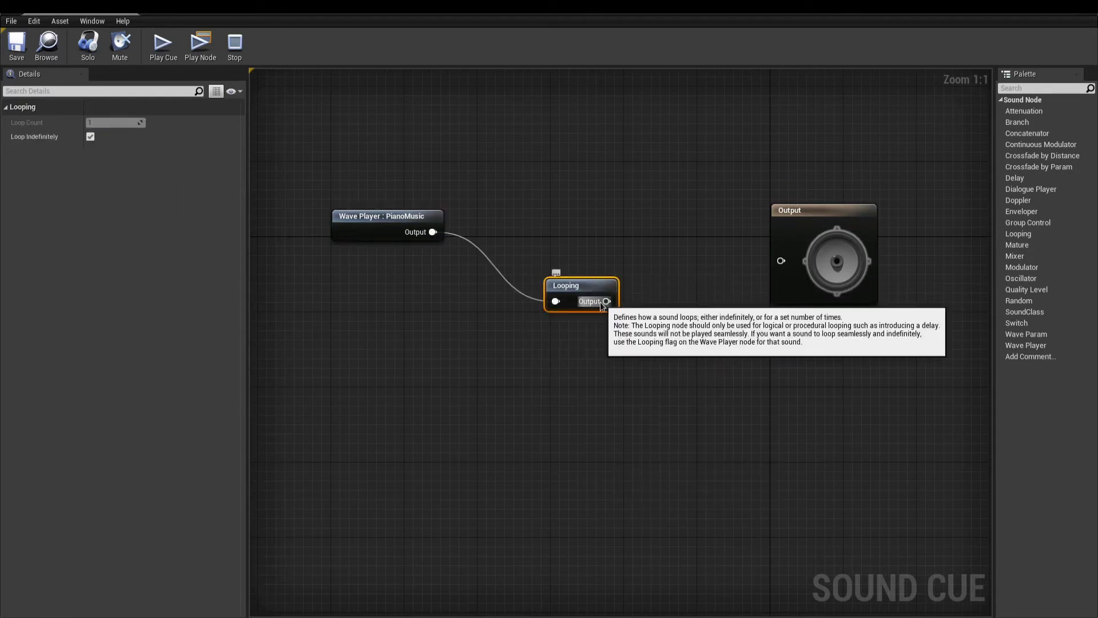
Step: Connect the Looping node to the Output node and align it horizontally with the PianoMusic Wave Player
{"action": "left_click_drag", "start_coordinate": [601, 305], "coordinate": [781, 261]}
{"action": "left_click_drag", "start_coordinate": [572, 286], "coordinate": [559, 215]}
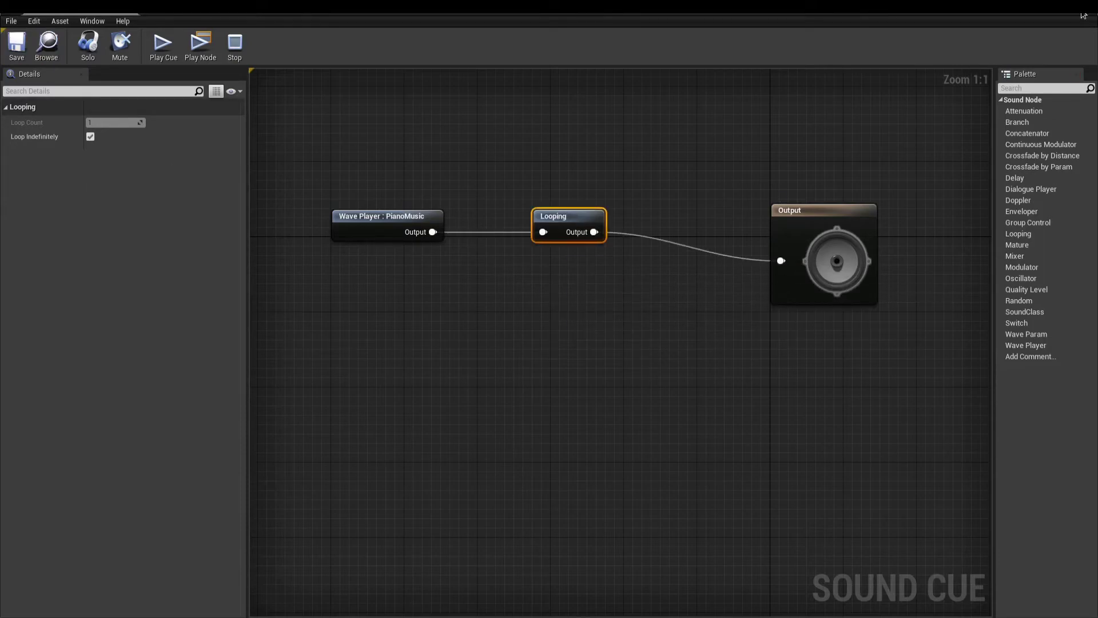
Step: Place the PianoMusic_Loop cue on the hallway floor as an ambient sound and briefly play-test the level
{"action": "left_click", "coordinate": [328, 538]}
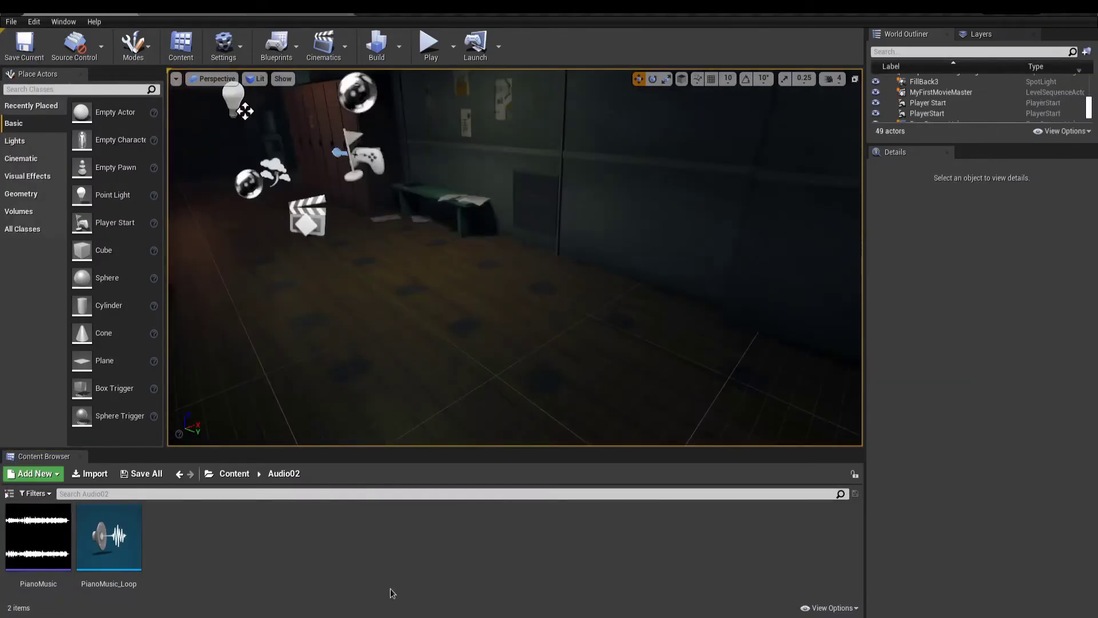
{"action": "left_click_drag", "start_coordinate": [106, 535], "coordinate": [443, 318]}
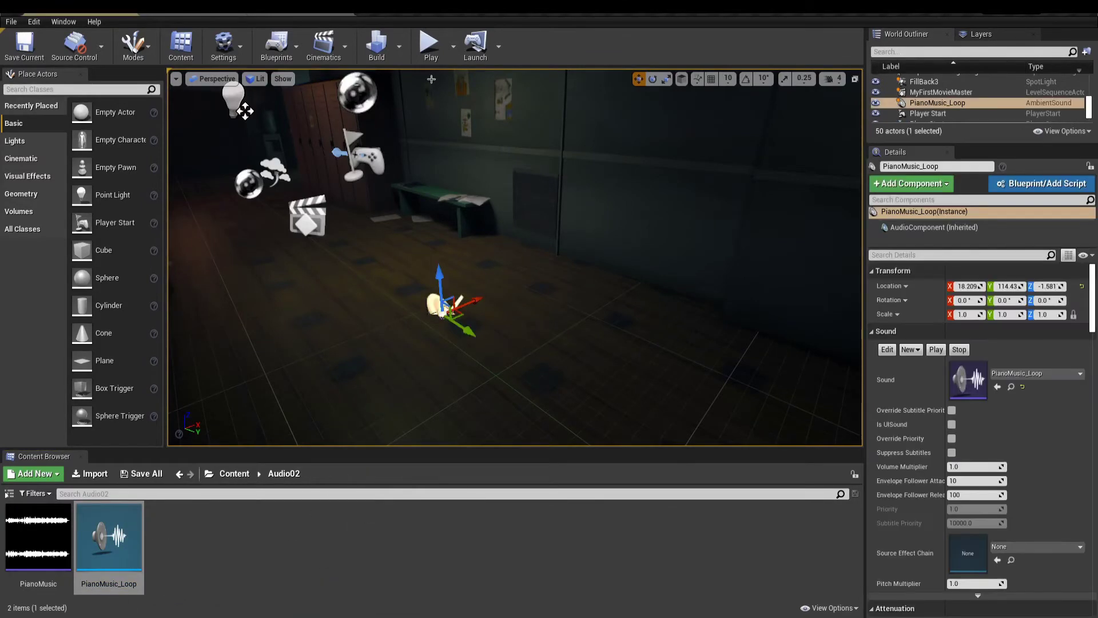
{"action": "left_click", "coordinate": [430, 43]}
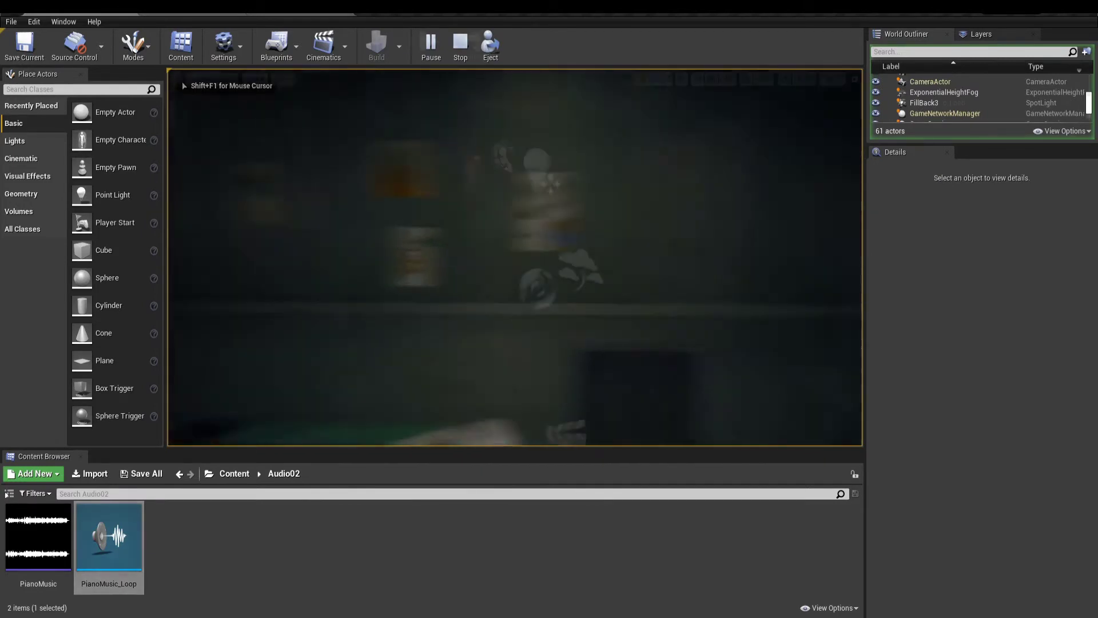
{"action": "key", "text": "Escape"}
{"action": "left_click", "coordinate": [374, 541]}
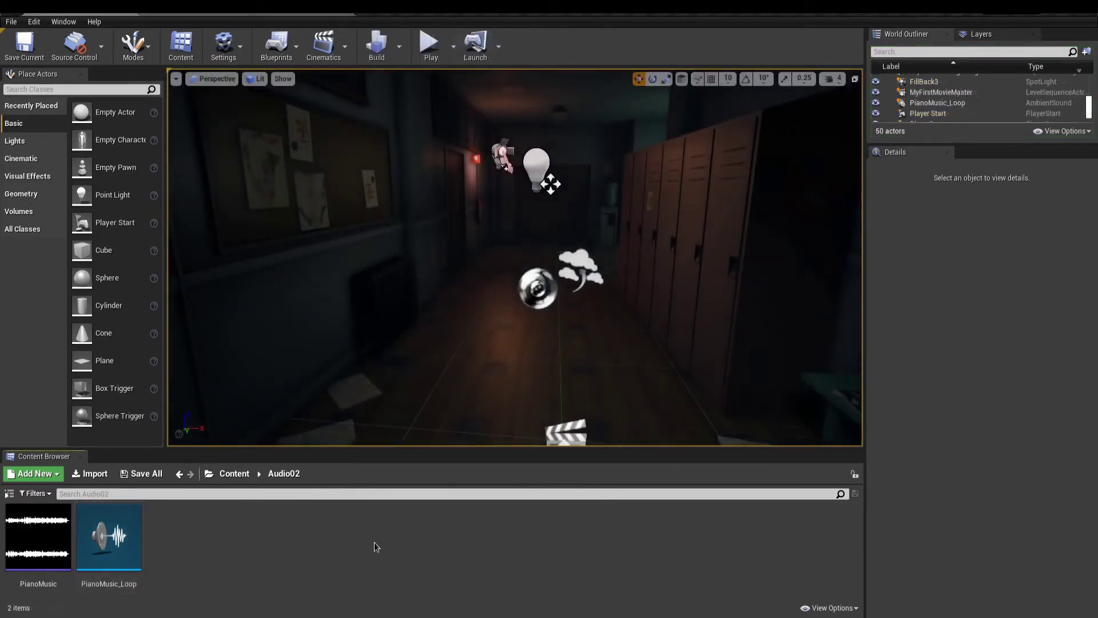
Step: Import Knocking01.wav, Knocking02.wav, Knocking03.wav and Knocking04.wav from the SFX folder into Audio02 and preview Knocking01
{"action": "right_click", "coordinate": [341, 541]}
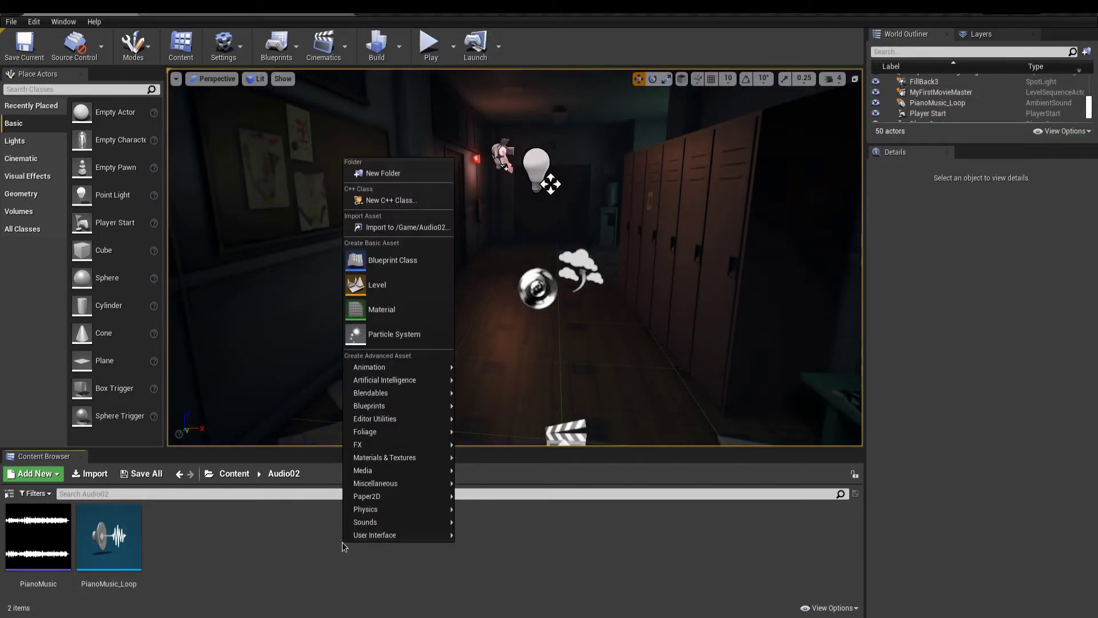
{"action": "left_click", "coordinate": [373, 229]}
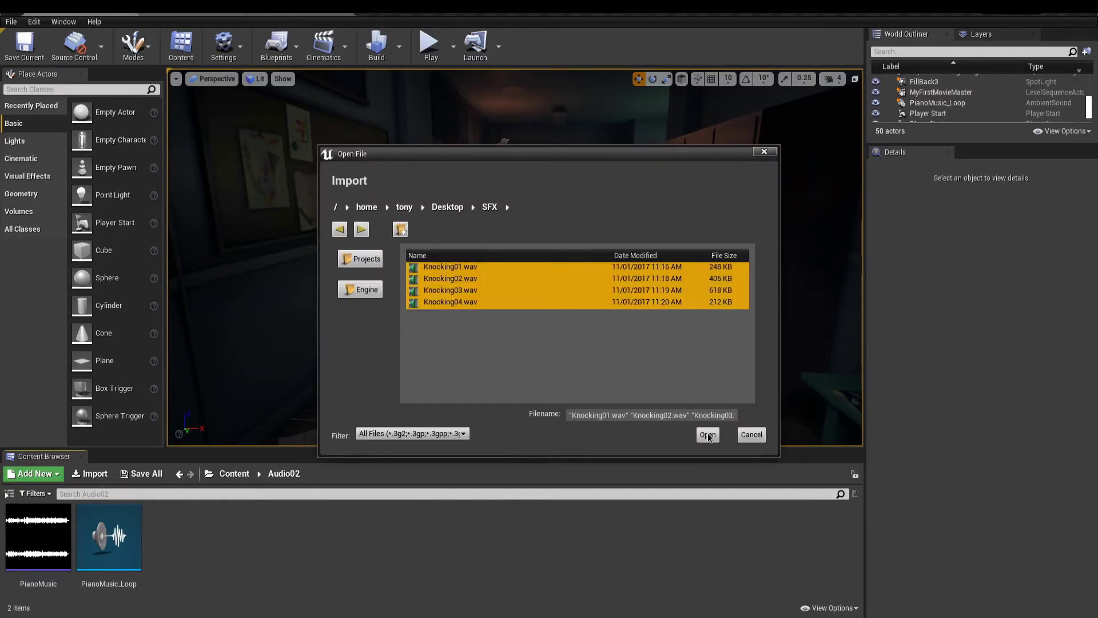
{"action": "left_click", "coordinate": [708, 435]}
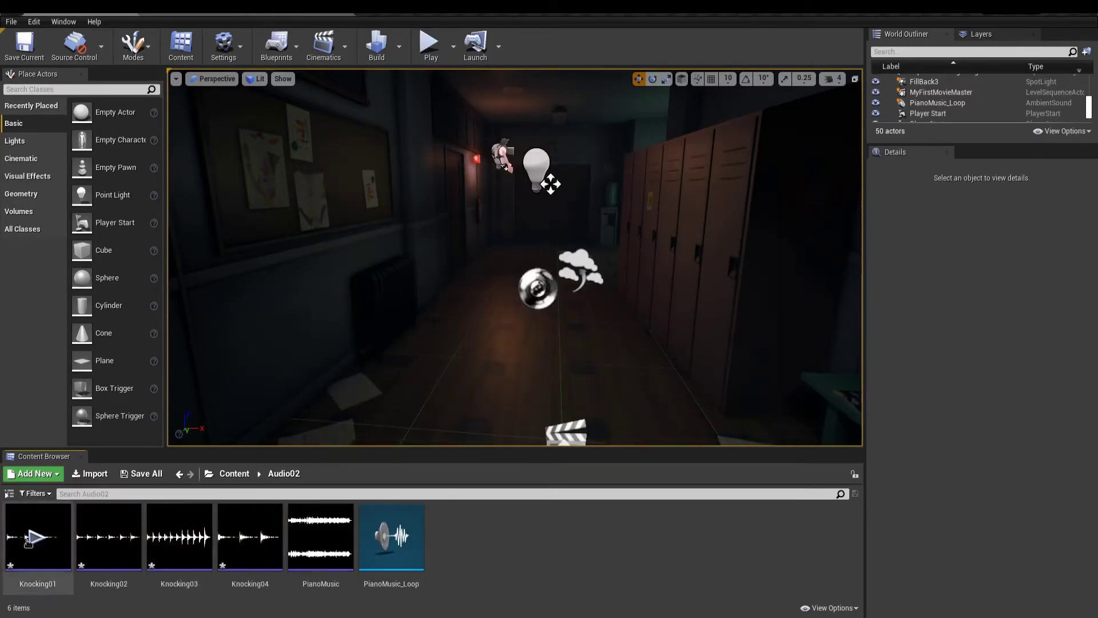
{"action": "mouse_move", "coordinate": [39, 540]}
{"action": "mouse_move", "coordinate": [105, 539]}
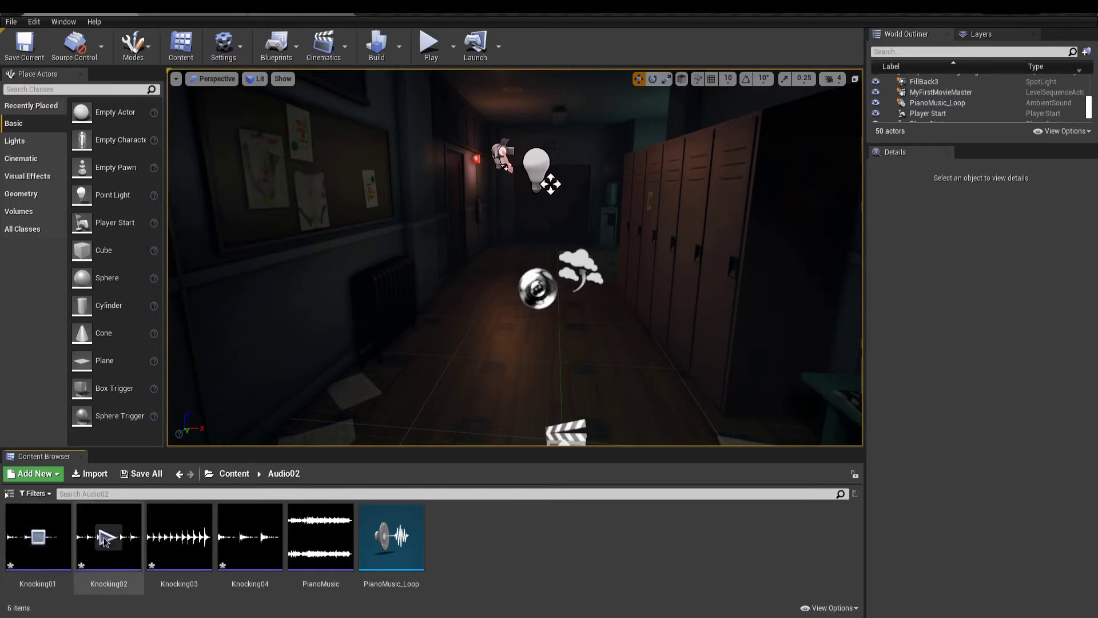
Step: Create a Sound Cue named KnockingLoop in the Audio02 folder
{"action": "right_click", "coordinate": [485, 540]}
{"action": "mouse_move", "coordinate": [514, 520]}
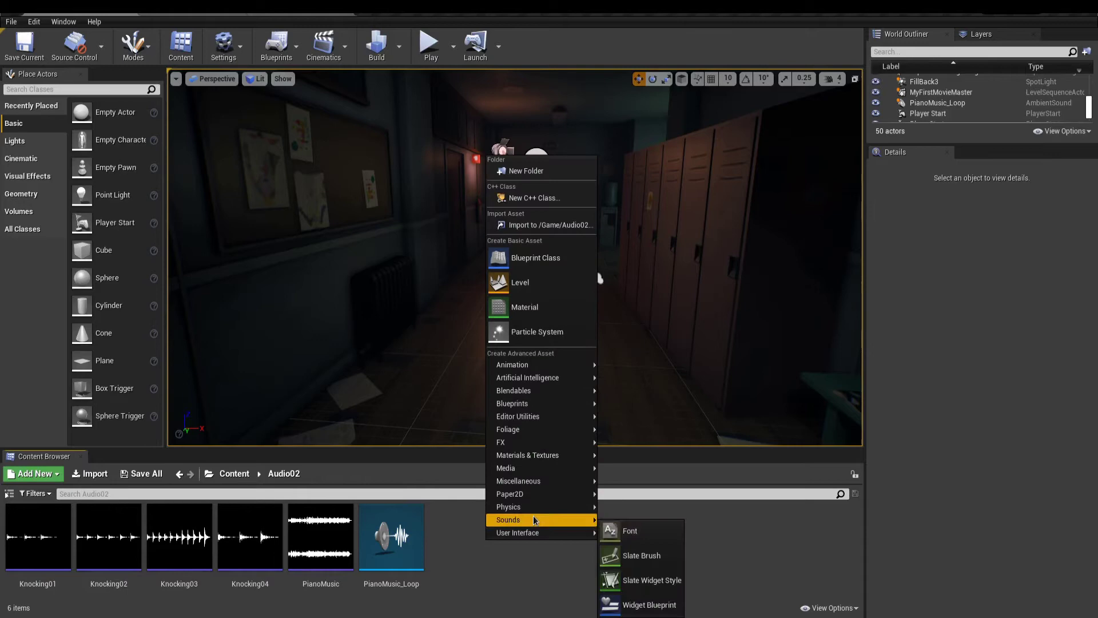
{"action": "left_click", "coordinate": [627, 515]}
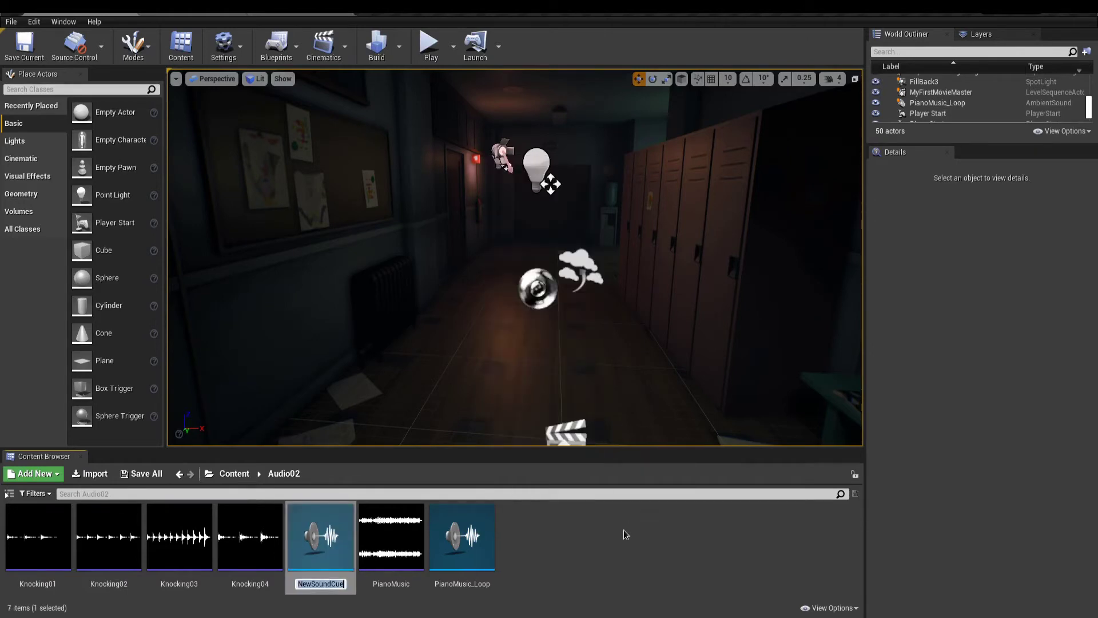
{"action": "type", "text": "Knock"}
{"action": "type", "text": "ingLoop"}
{"action": "key", "text": "Return"}
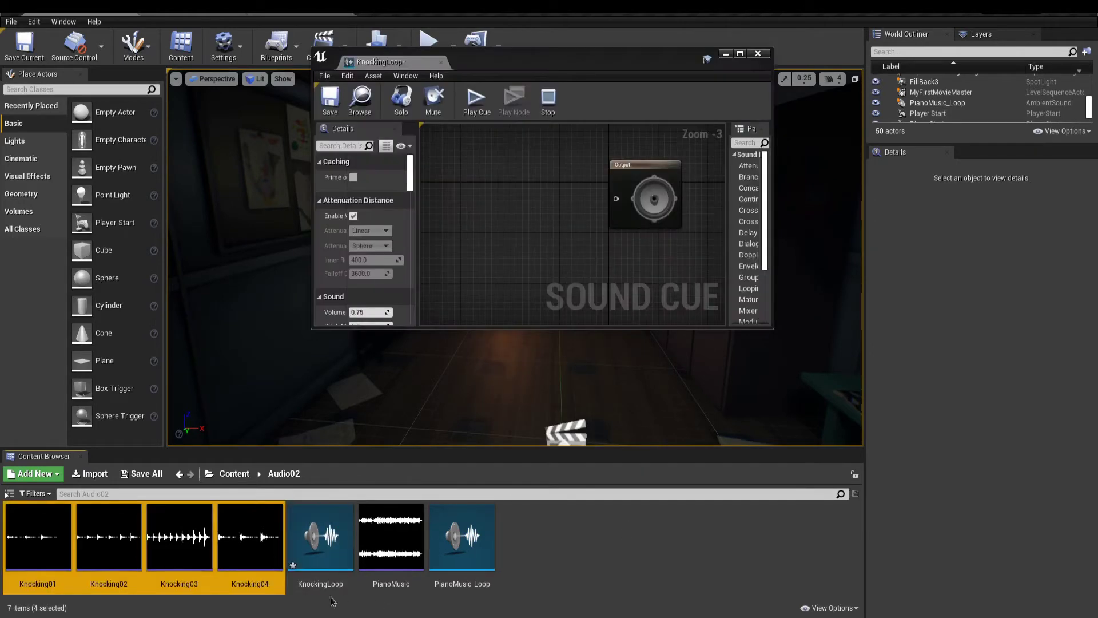
Step: Add the four Knocking sound waves to the KnockingLoop graph as Wave Player nodes and place the Output node to their right
{"action": "left_click_drag", "start_coordinate": [250, 536], "coordinate": [498, 200]}
{"action": "double_click", "coordinate": [595, 56]}
{"action": "right_click_drag", "start_coordinate": [448, 144], "coordinate": [522, 226]}
{"action": "scroll", "coordinate": [522, 226], "scroll_direction": "up", "scroll_amount": 3}
{"action": "left_click_drag", "start_coordinate": [548, 184], "coordinate": [601, 213]}
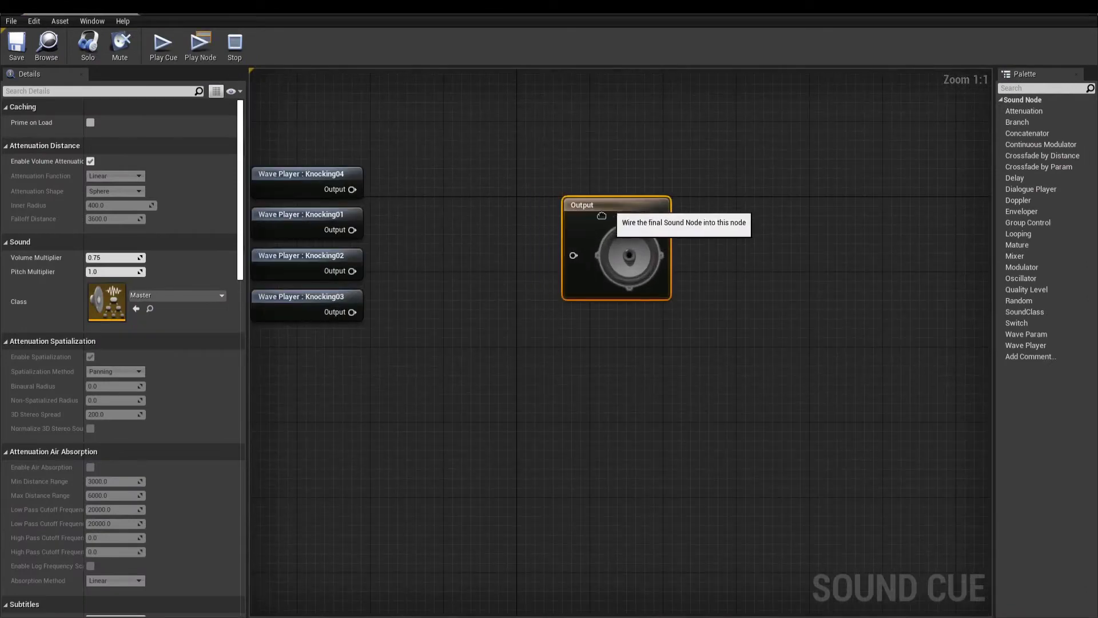
{"action": "right_click_drag", "start_coordinate": [466, 309], "coordinate": [575, 312]}
{"action": "left_click", "coordinate": [575, 311]}
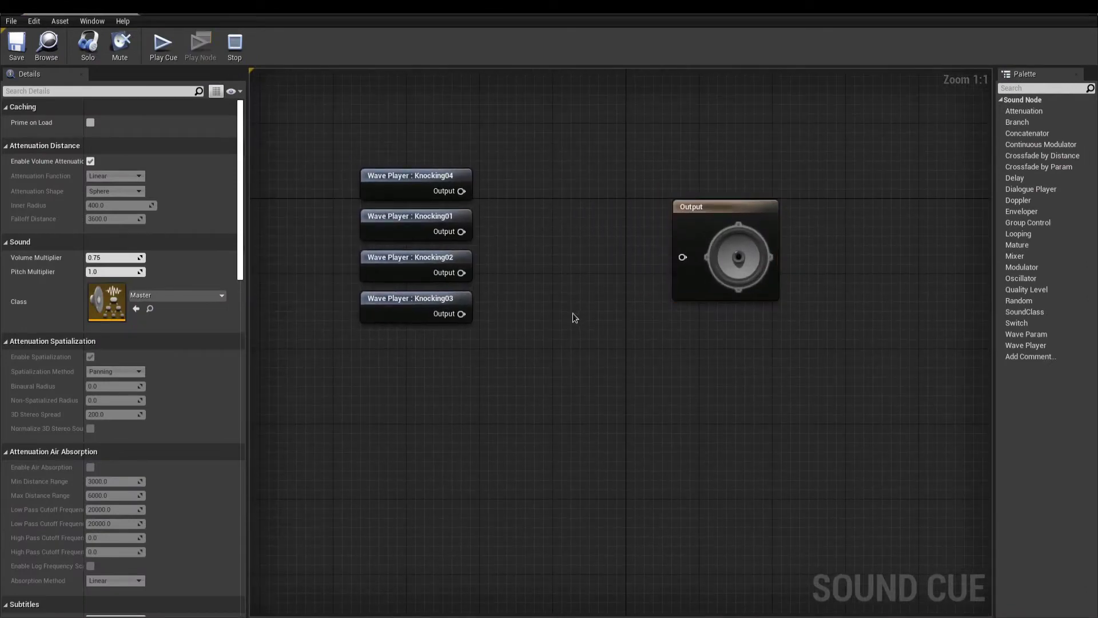
Step: Add a Random node fed by all four Knocking Wave Players and preview it
{"action": "left_click_drag", "start_coordinate": [377, 116], "coordinate": [431, 354]}
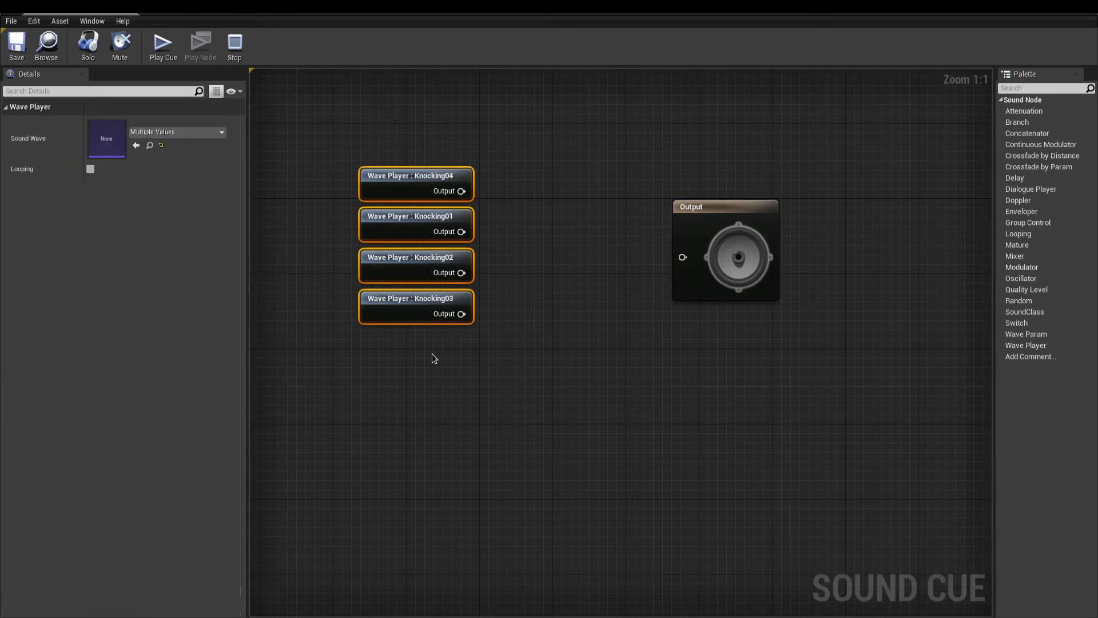
{"action": "right_click", "coordinate": [520, 228]}
{"action": "type", "text": "ran"}
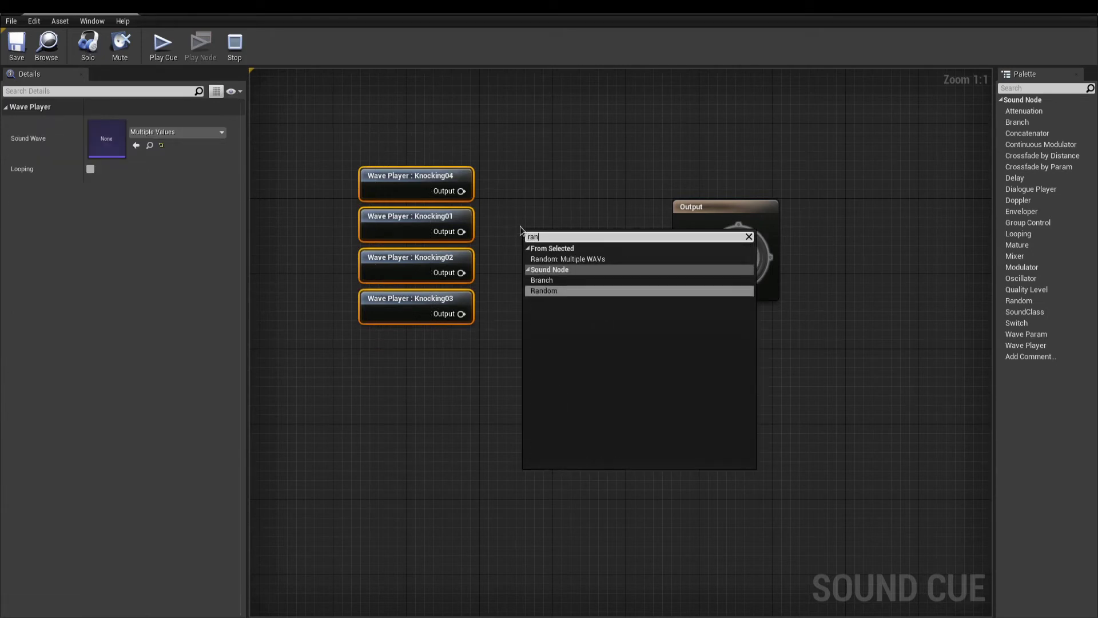
{"action": "left_click", "coordinate": [543, 291]}
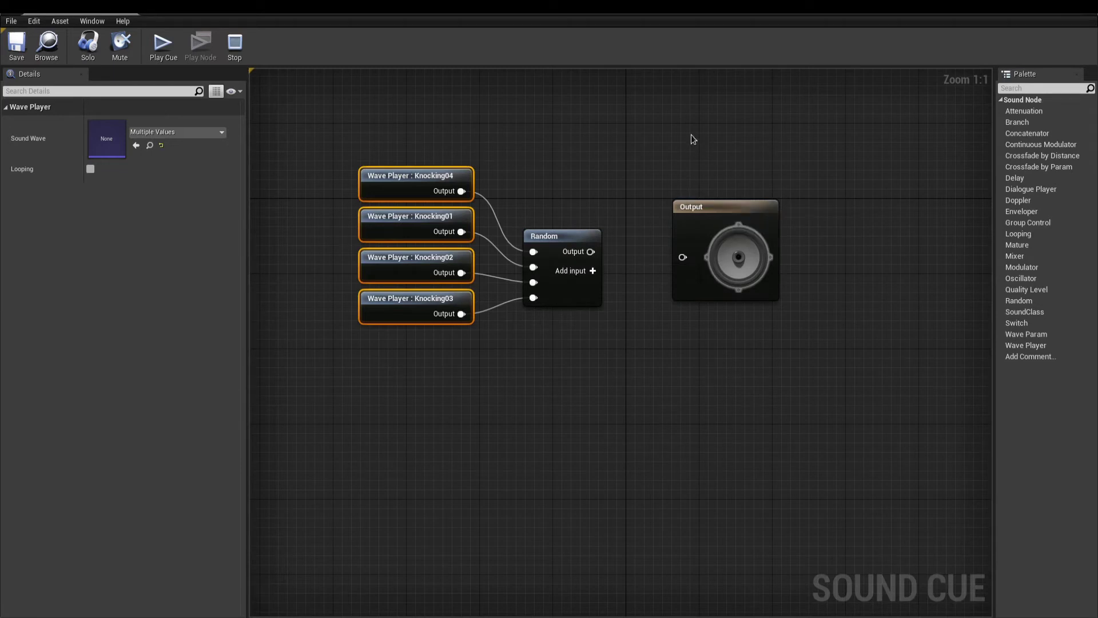
{"action": "left_click", "coordinate": [558, 234]}
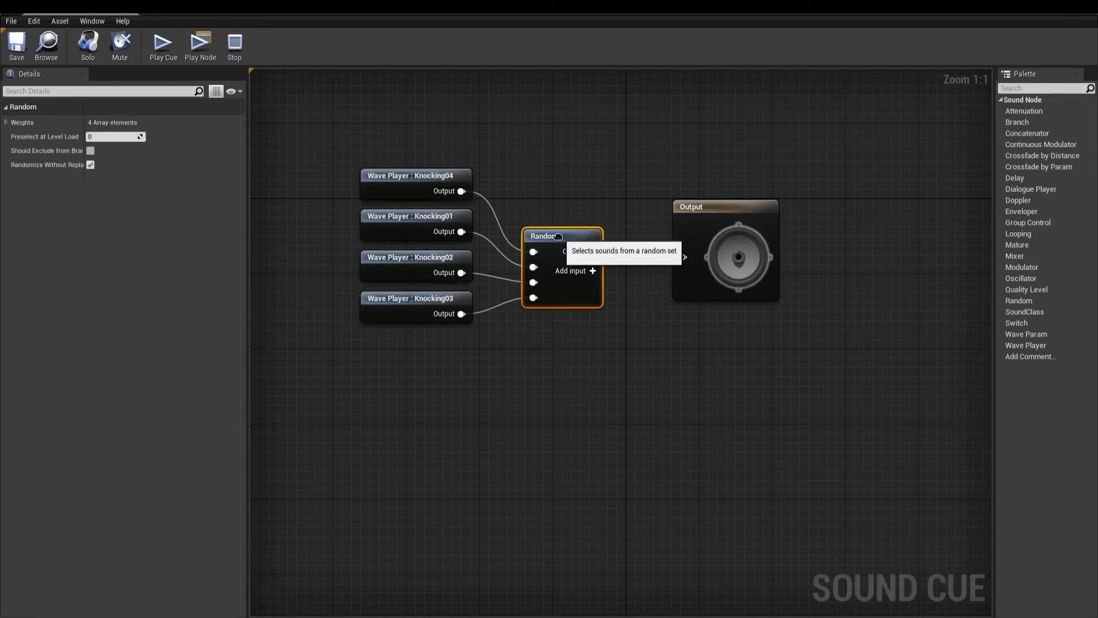
{"action": "left_click", "coordinate": [201, 46]}
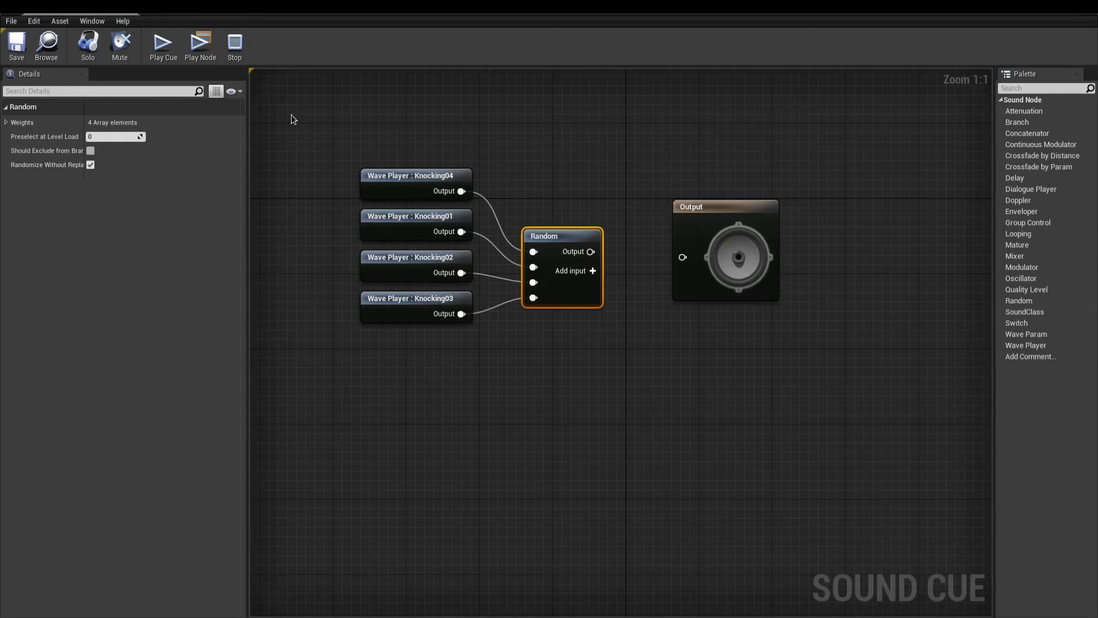
Step: Make room before the Output node, add a Looping node after the Random node and play the cue
{"action": "left_click_drag", "start_coordinate": [695, 207], "coordinate": [830, 207]}
{"action": "left_click_drag", "start_coordinate": [591, 252], "coordinate": [673, 235]}
{"action": "type", "text": "loop"}
{"action": "key", "text": "Return"}
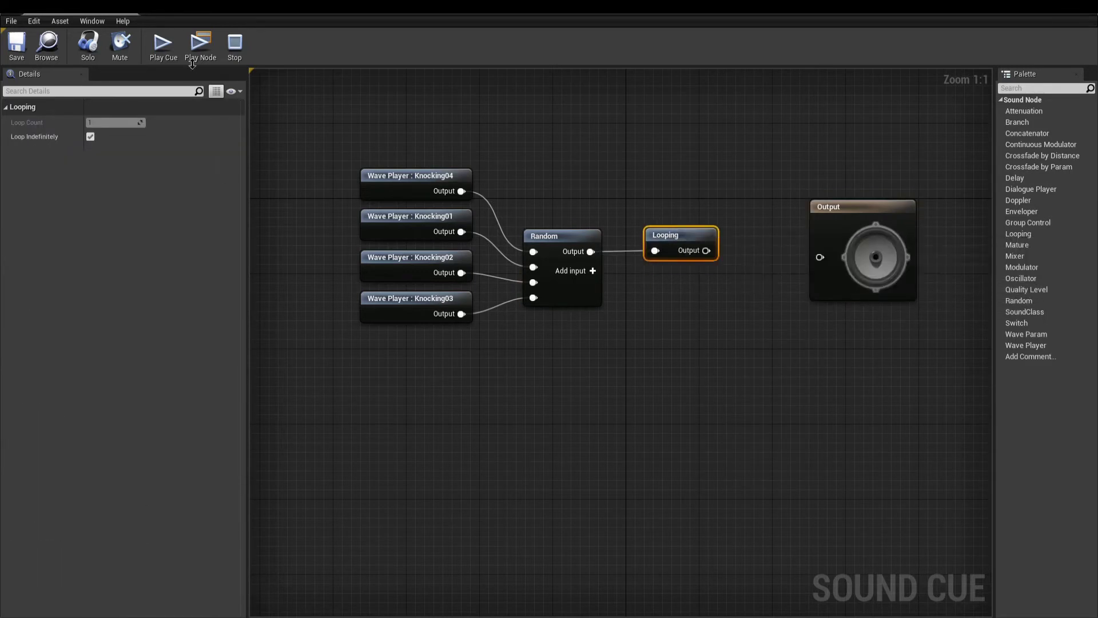
{"action": "left_click", "coordinate": [167, 47]}
Step: Move the Output node further right, add a Delay node after the Looping node and set its Delay Min to 0.3
{"action": "left_click_drag", "start_coordinate": [841, 207], "coordinate": [893, 207]}
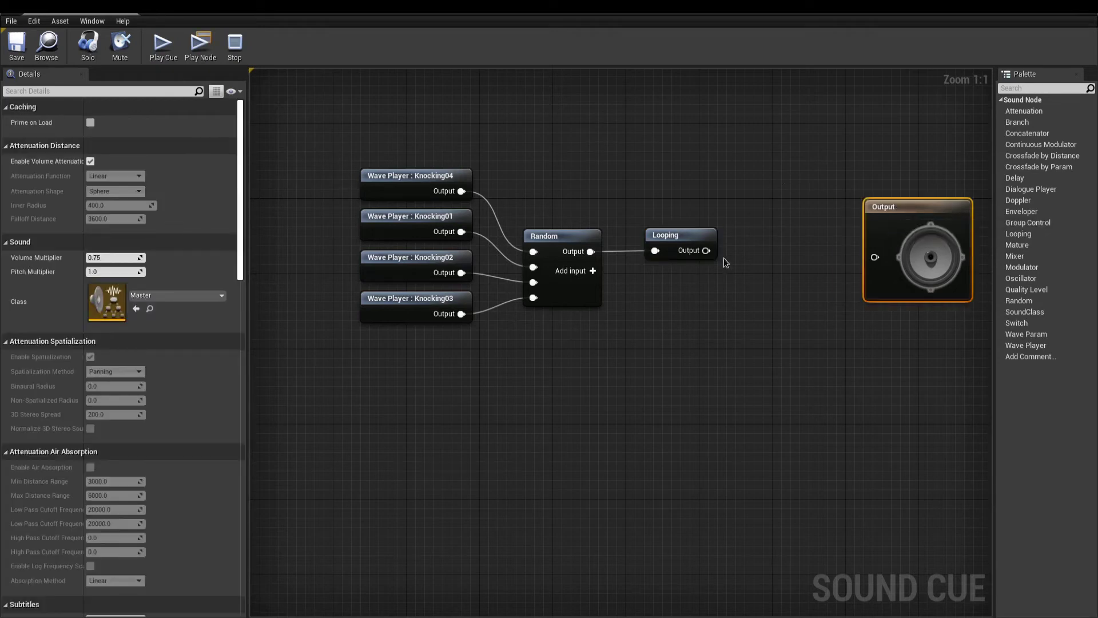
{"action": "left_click_drag", "start_coordinate": [706, 250], "coordinate": [745, 254]}
{"action": "type", "text": "delay"}
{"action": "key", "text": "Return"}
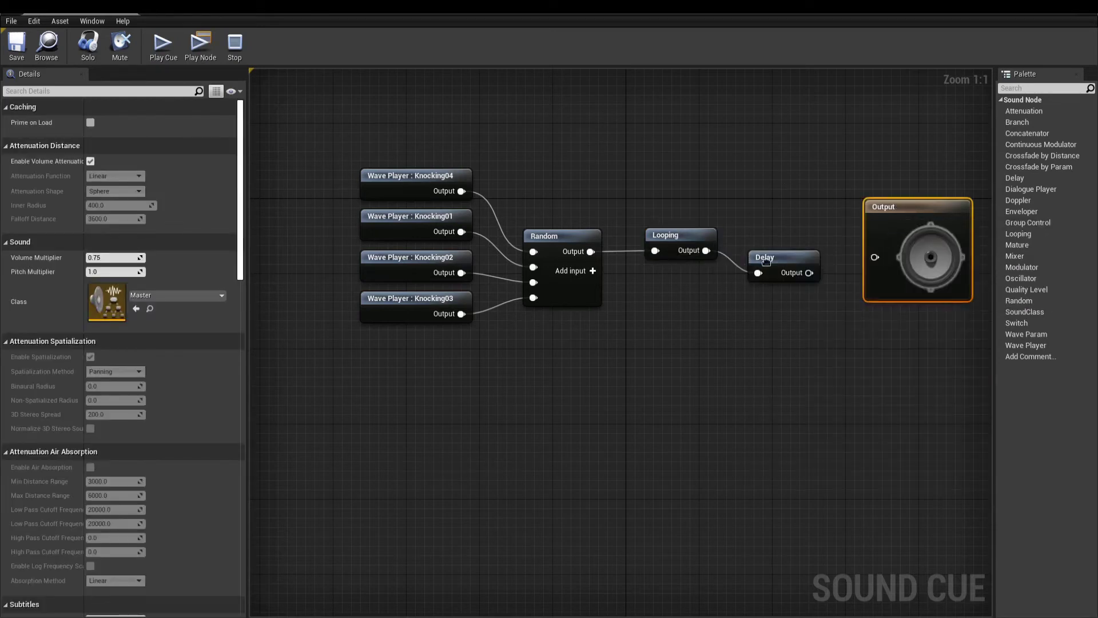
{"action": "left_click", "coordinate": [125, 123]}
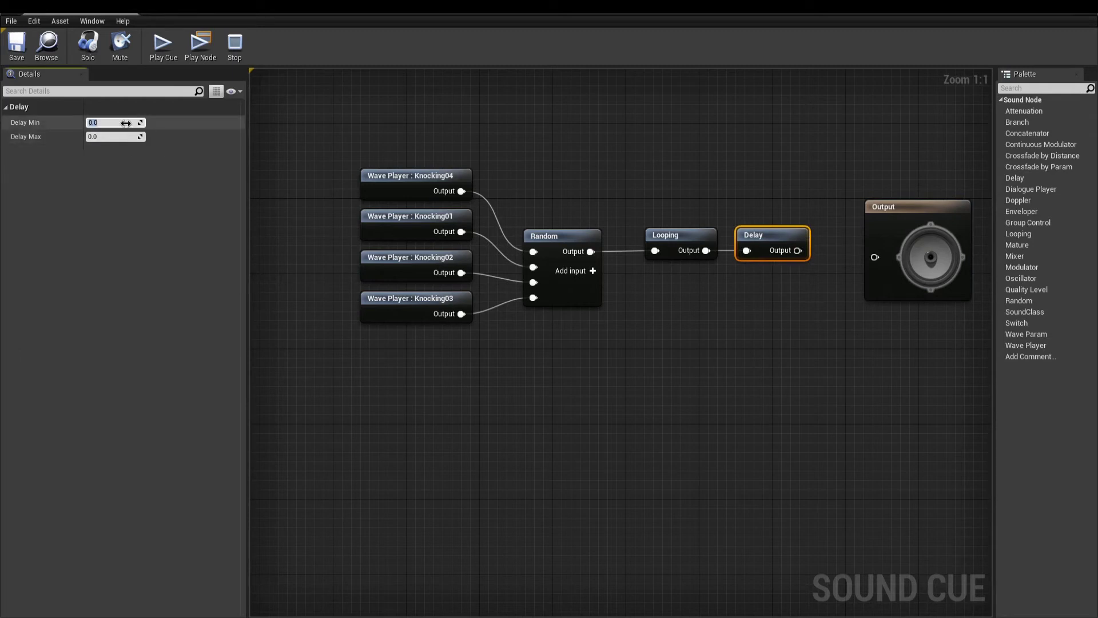
{"action": "key", "text": "Return"}
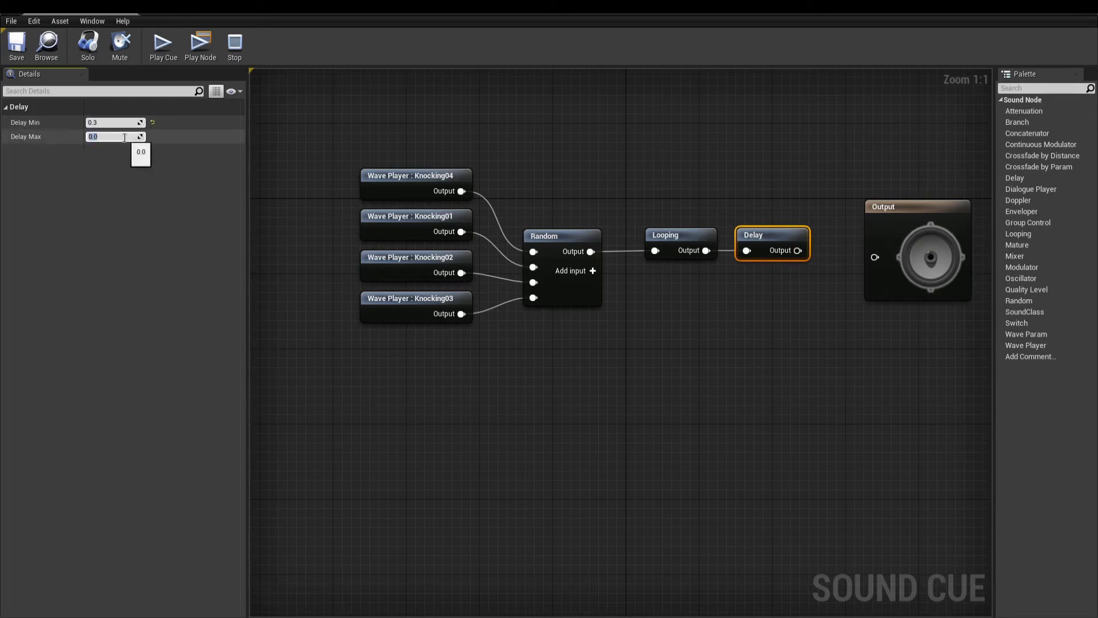
Step: Add a Modulator node after the Delay node, connect it to the Output node and preview the Modulator
{"action": "left_click_drag", "start_coordinate": [559, 286], "coordinate": [615, 291]}
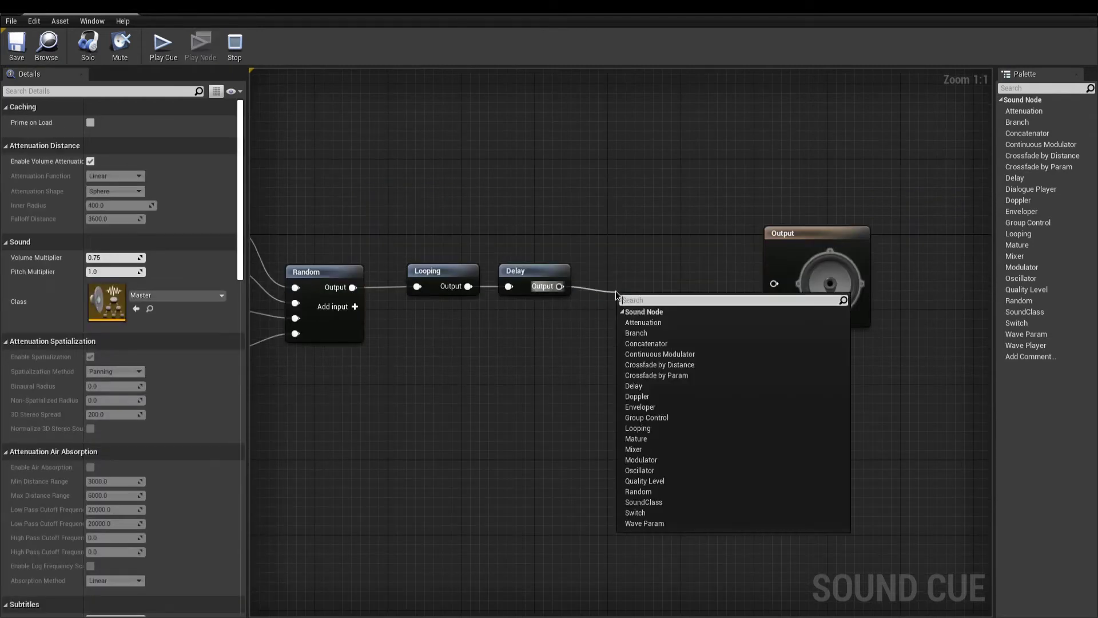
{"action": "type", "text": "modul"}
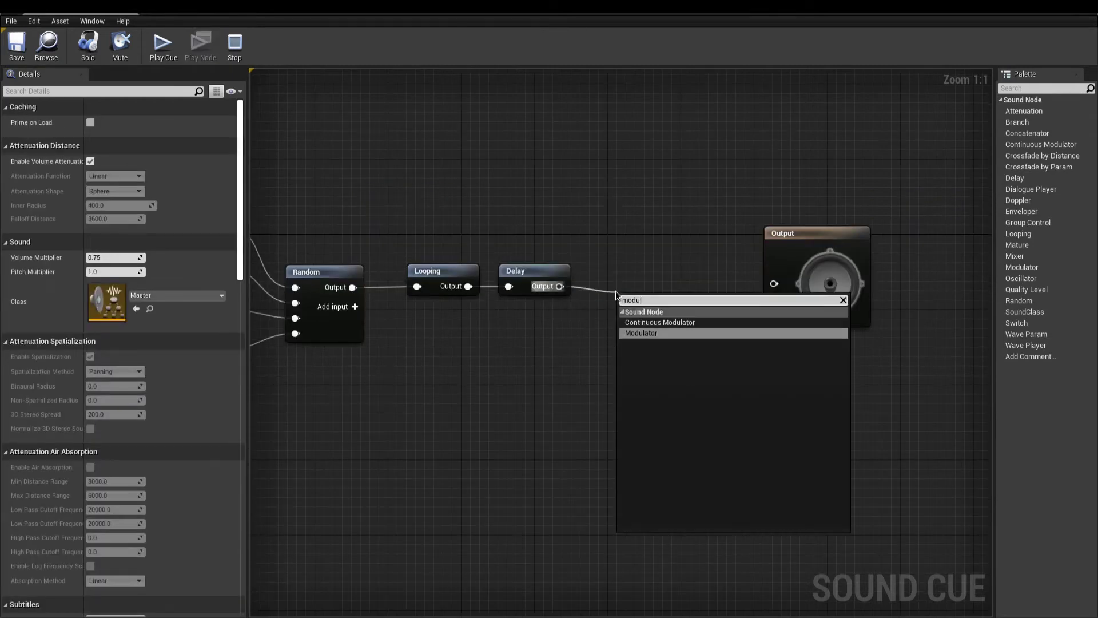
{"action": "left_click", "coordinate": [646, 333]}
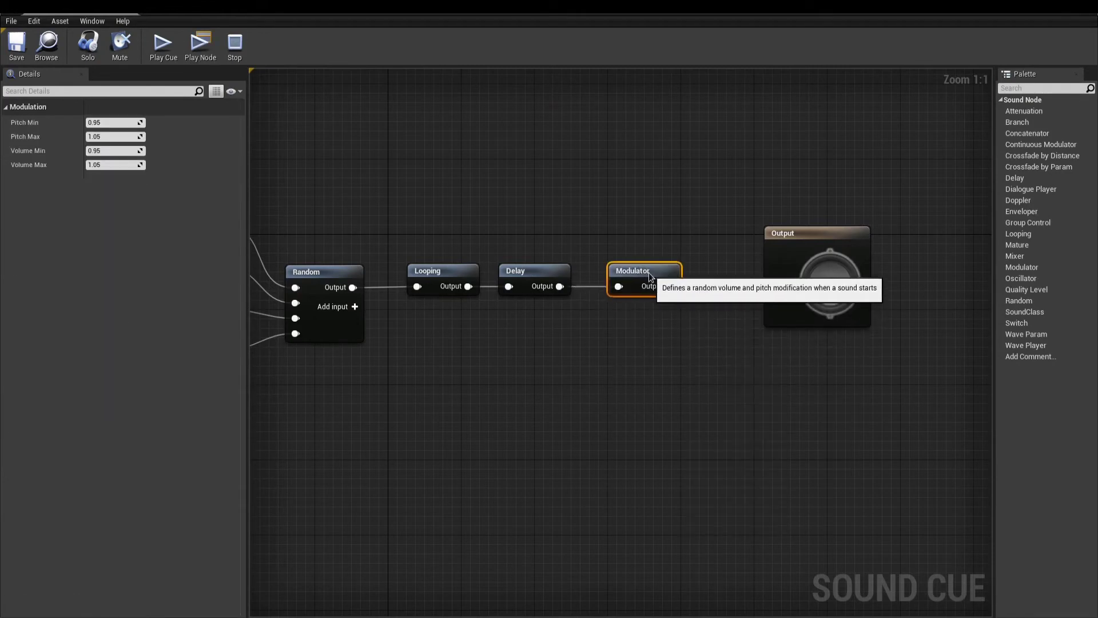
{"action": "left_click_drag", "start_coordinate": [670, 286], "coordinate": [776, 285]}
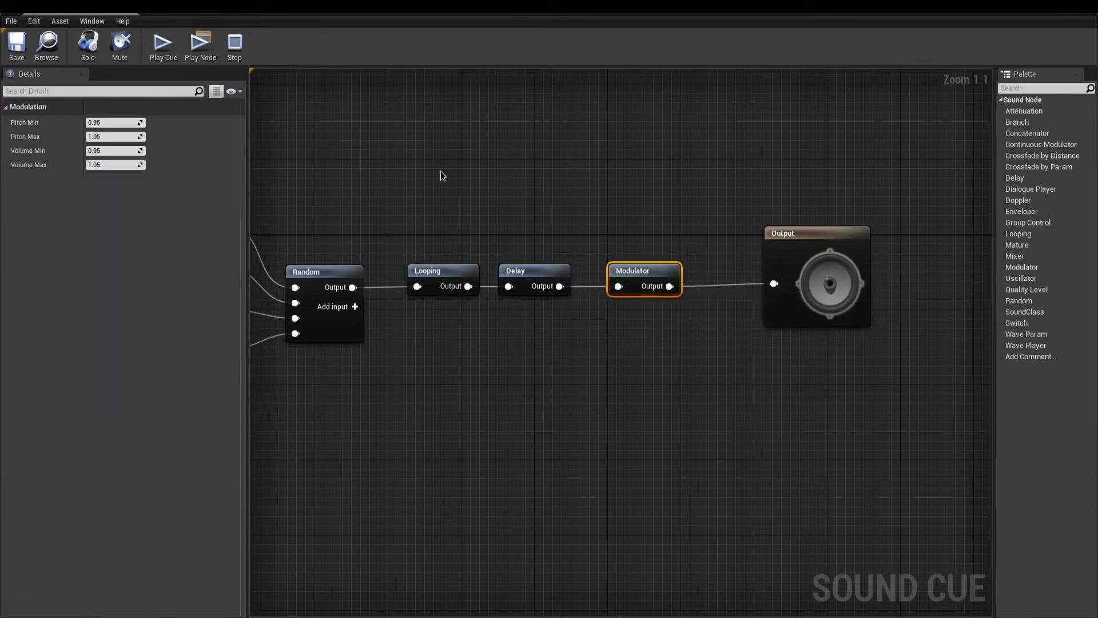
{"action": "left_click", "coordinate": [208, 52]}
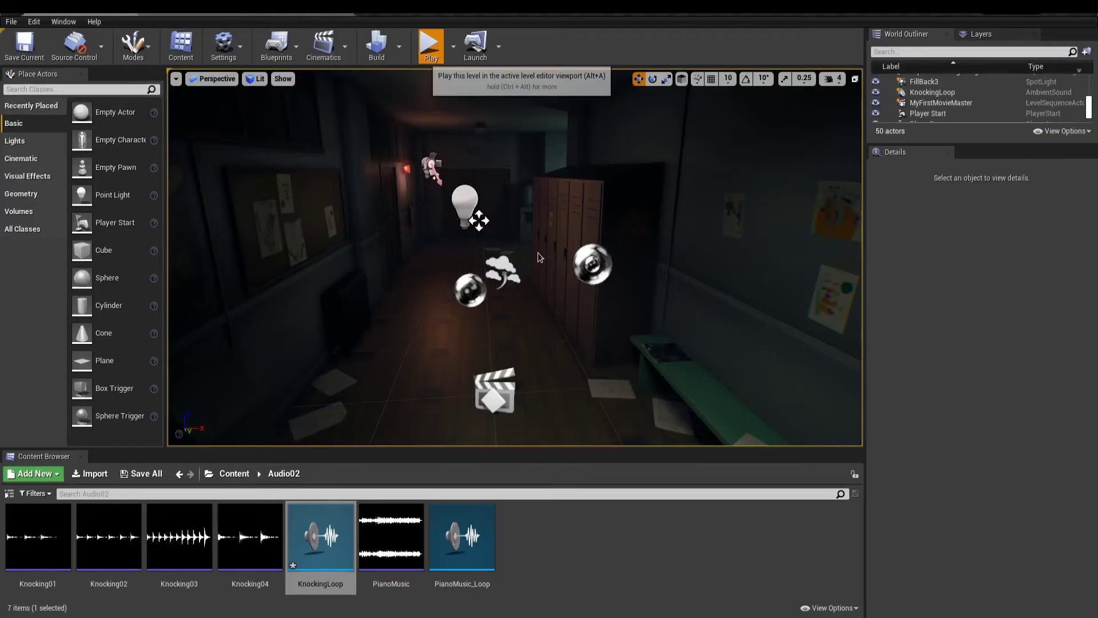
Step: Play the level and walk through the hallway to listen to the KnockingLoop ambient sound
{"action": "left_click", "coordinate": [430, 45]}
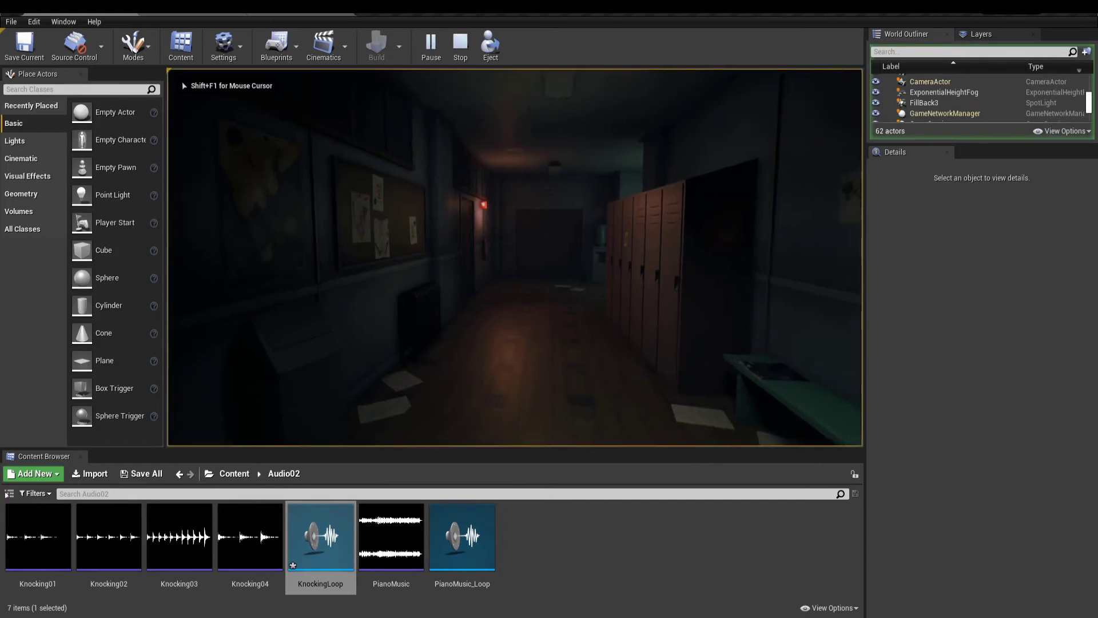
{"action": "key", "text": "w"}
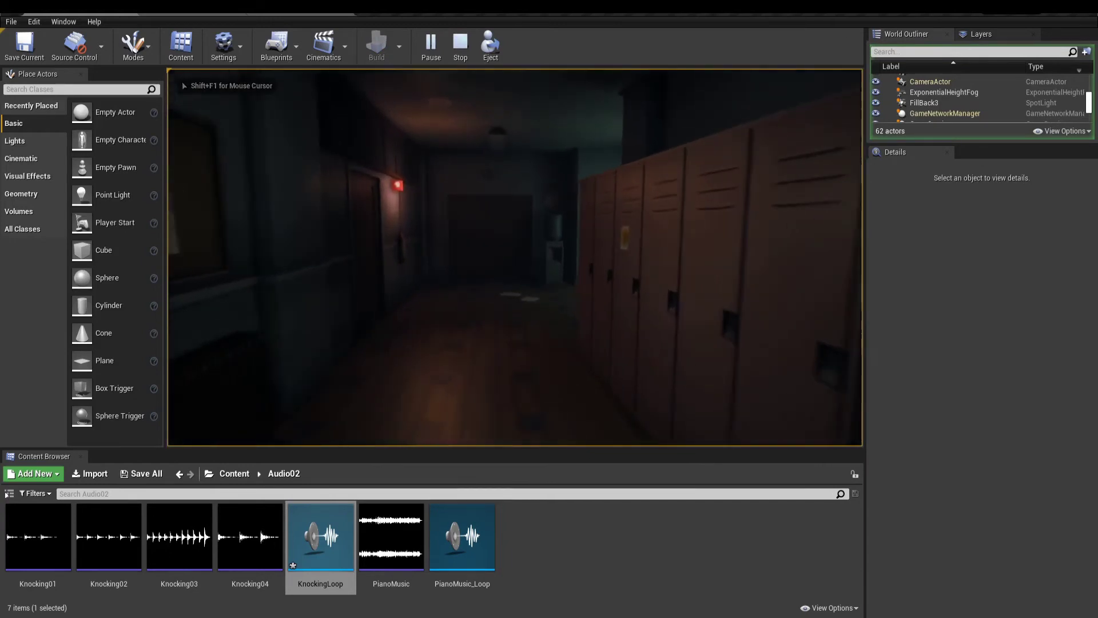
{"action": "key", "text": "w"}
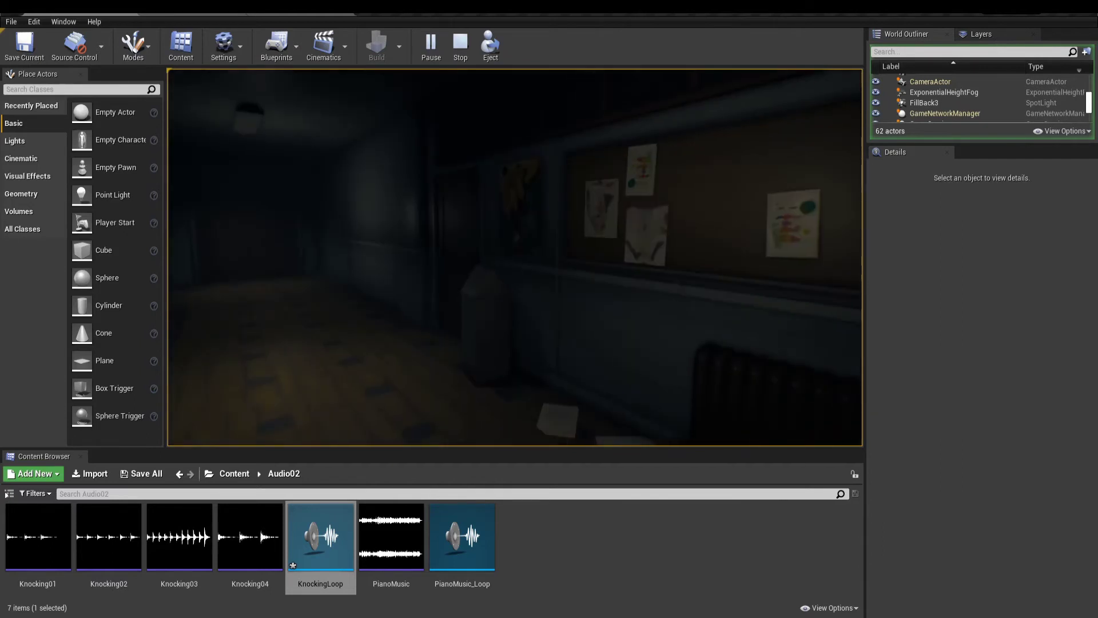
Step: Create a Sound Attenuation asset named DefaultAttenuation and assign it to the KnockingLoop actor's Attenuation Settings
{"action": "mouse_move", "coordinate": [1089, 312]}
{"action": "left_mouse_down"}
{"action": "mouse_move", "coordinate": [1086, 346]}
{"action": "mouse_move", "coordinate": [1089, 333]}
{"action": "left_mouse_up"}
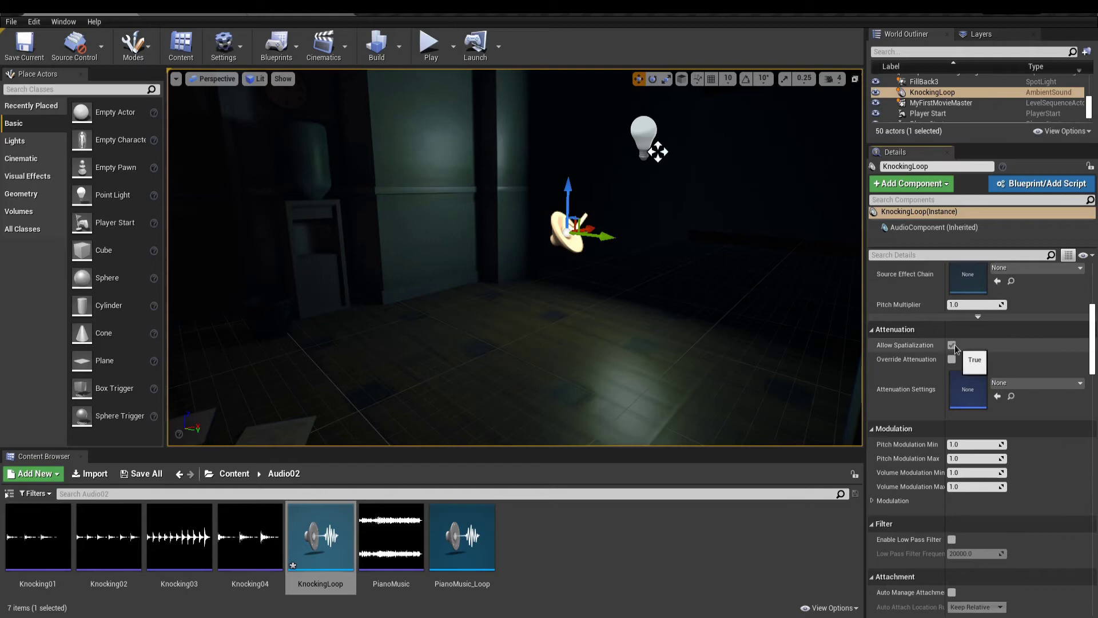
{"action": "left_click", "coordinate": [1039, 383]}
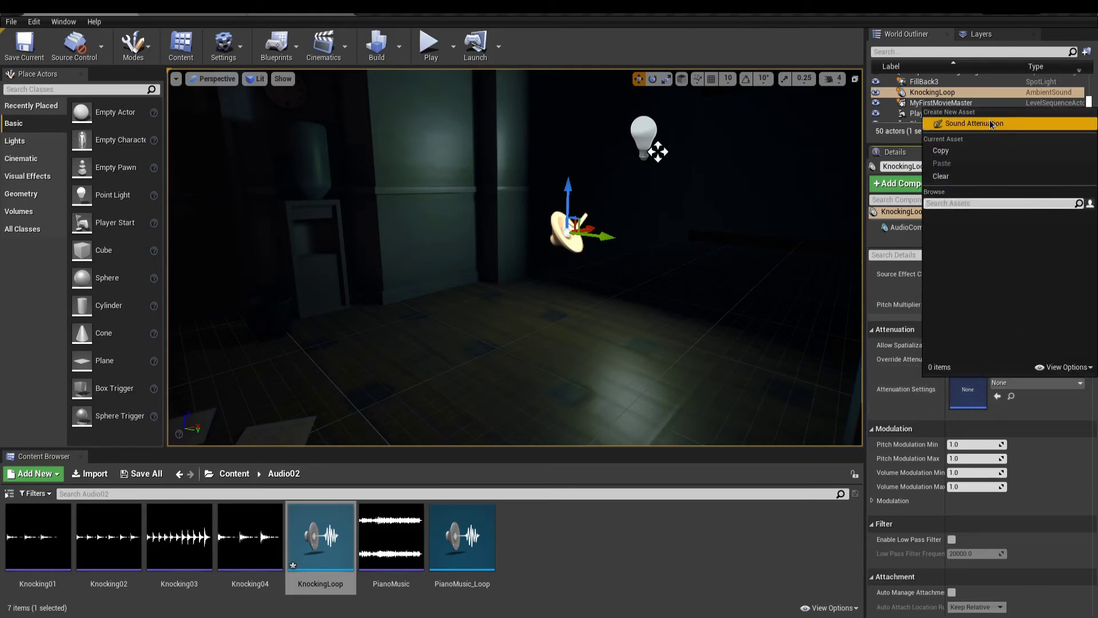
{"action": "right_click", "coordinate": [598, 547]}
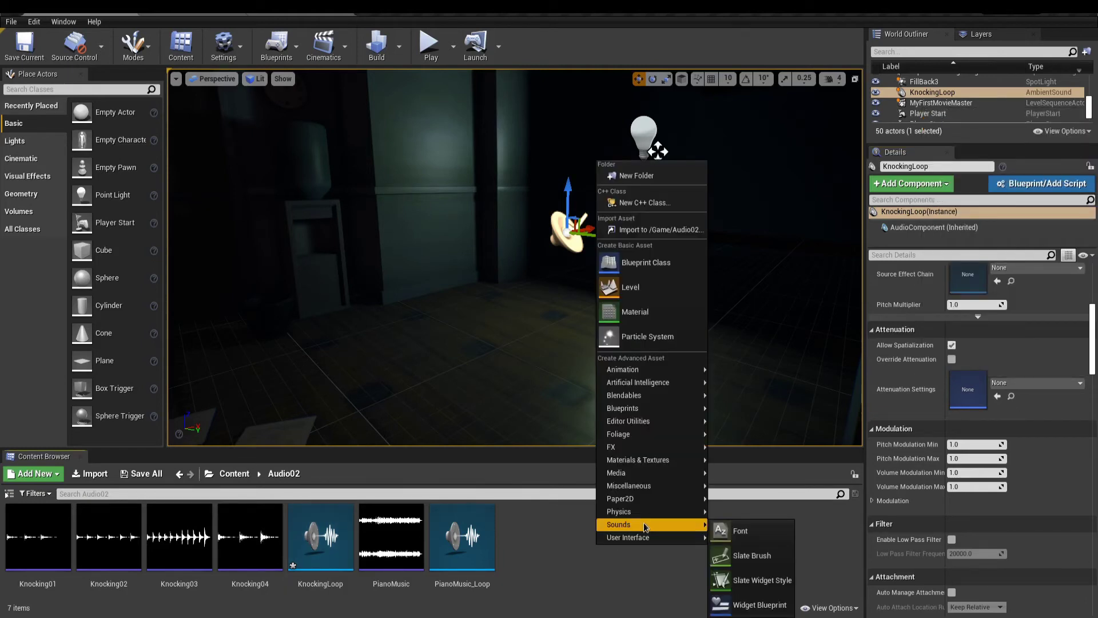
{"action": "mouse_move", "coordinate": [645, 526]}
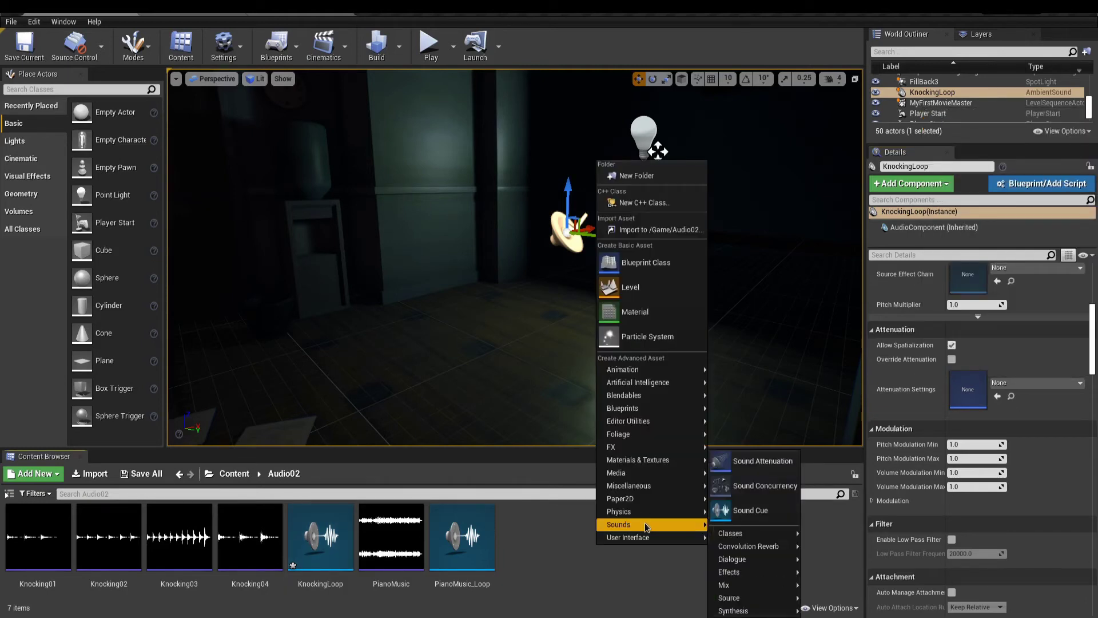
{"action": "left_click", "coordinate": [751, 462]}
{"action": "type", "text": "DefaultAttenuation"}
{"action": "key", "text": "Return"}
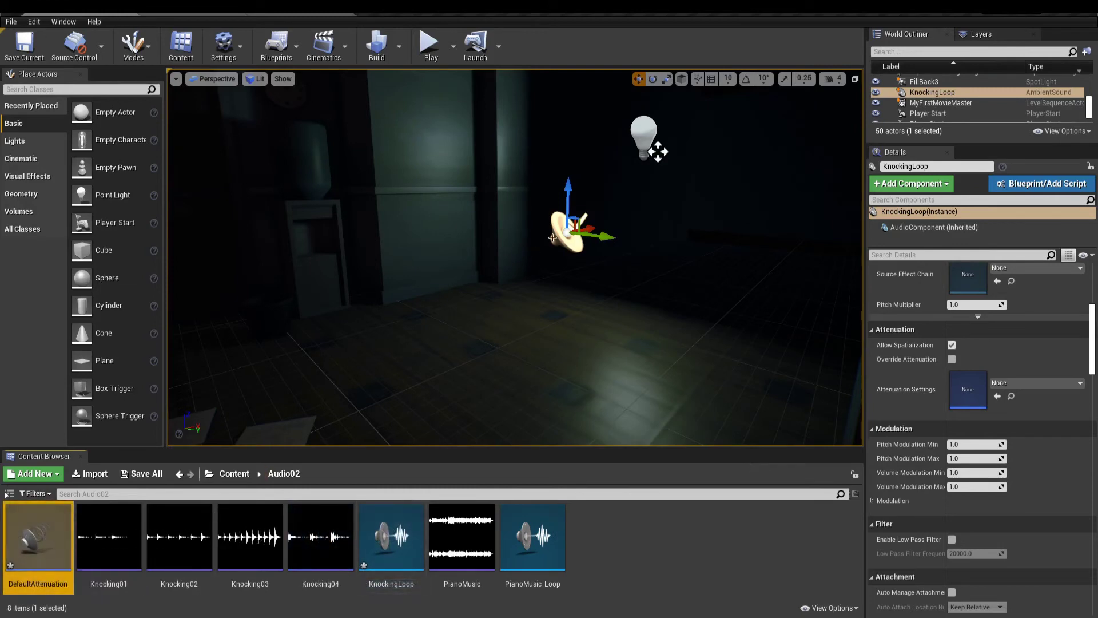
{"action": "scroll", "coordinate": [952, 407], "scroll_direction": "up", "scroll_amount": 2}
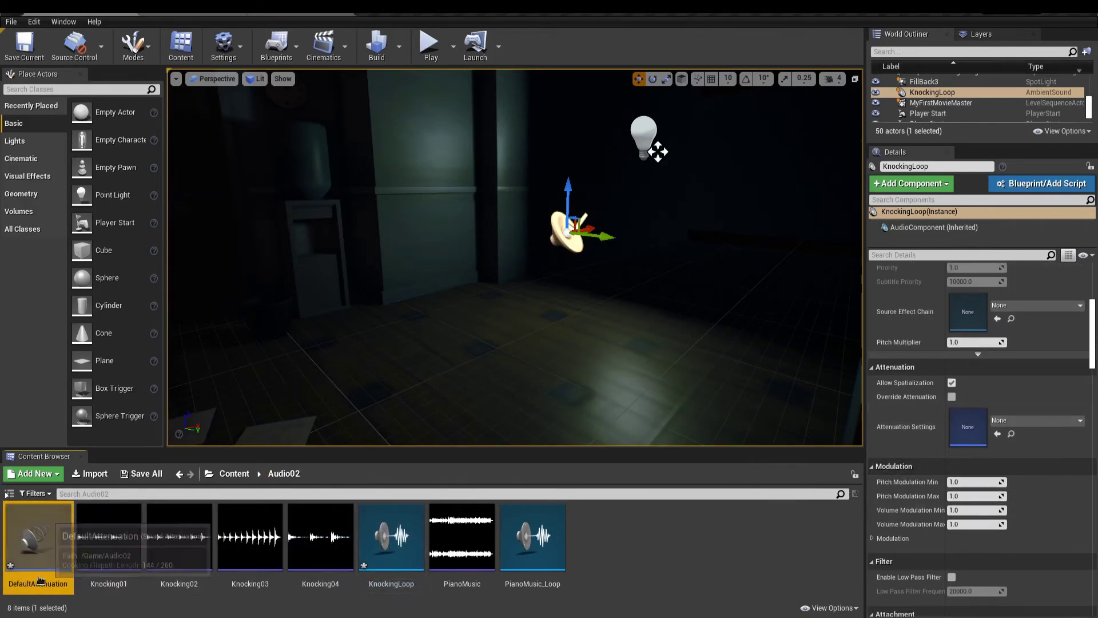
{"action": "left_click_drag", "start_coordinate": [40, 581], "coordinate": [968, 426]}
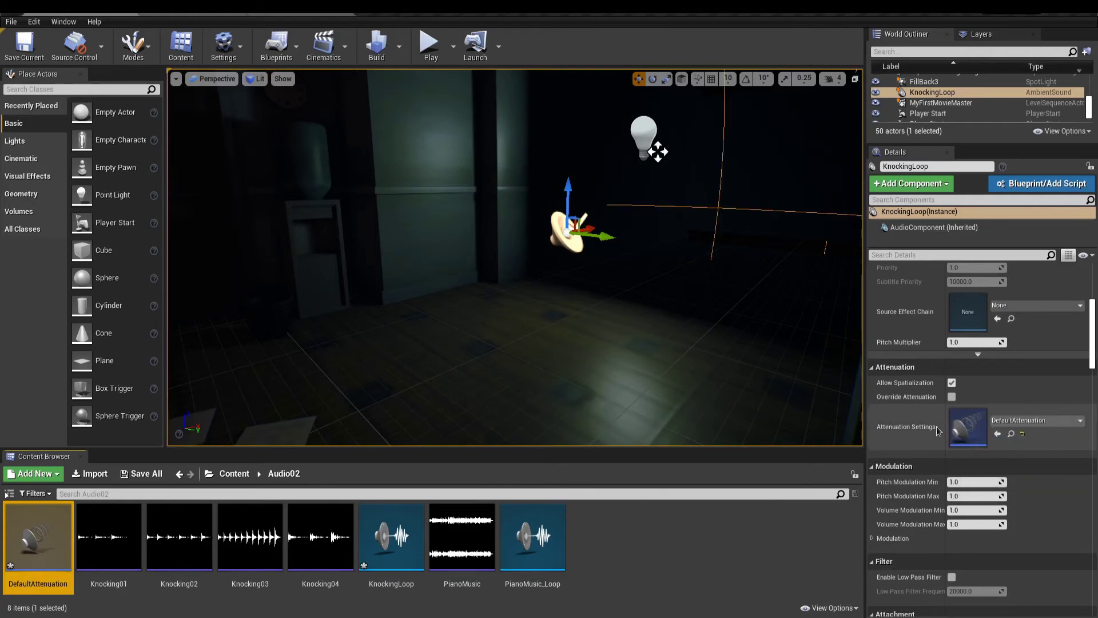
Step: Play the level and walk around the corner to listen to the attenuated and occluded knocking sound
{"action": "left_click", "coordinate": [429, 45]}
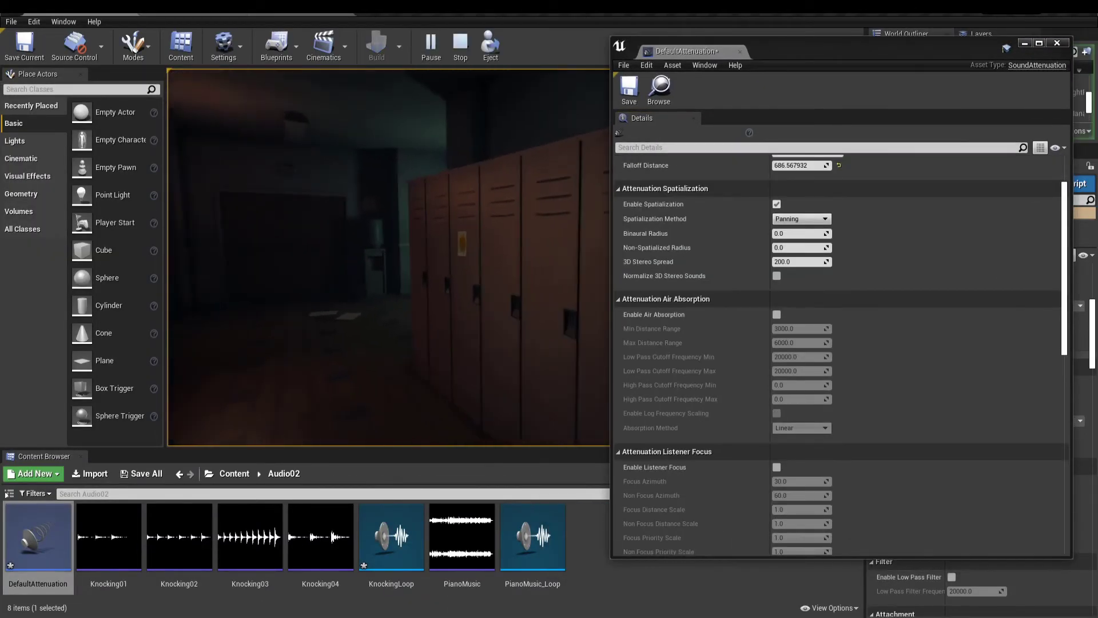
{"action": "key", "text": "w"}
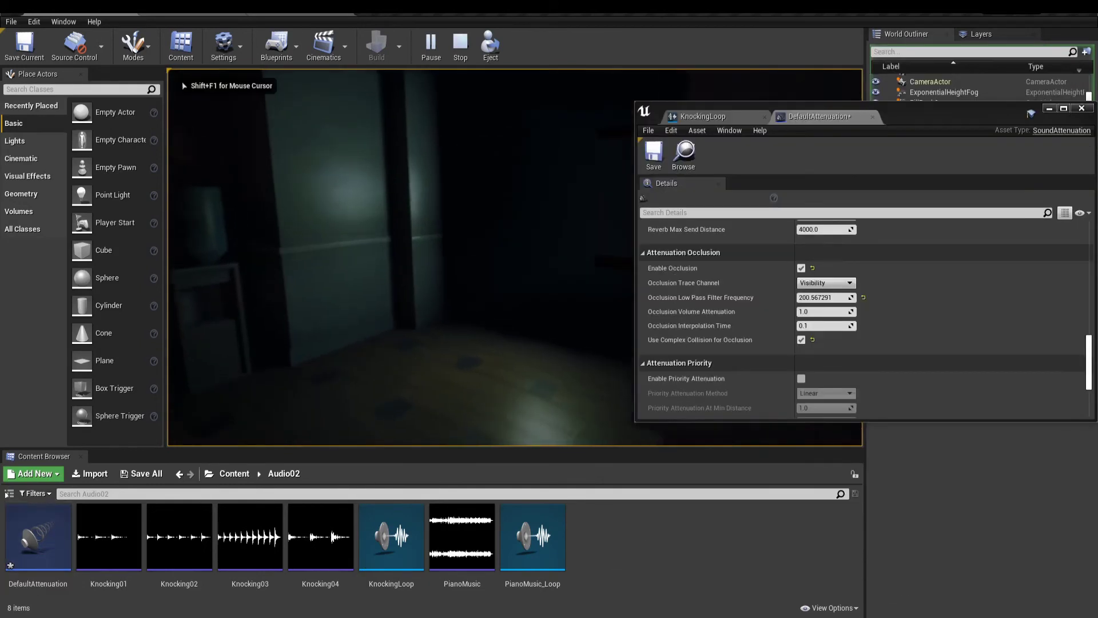
{"action": "key", "text": "s"}
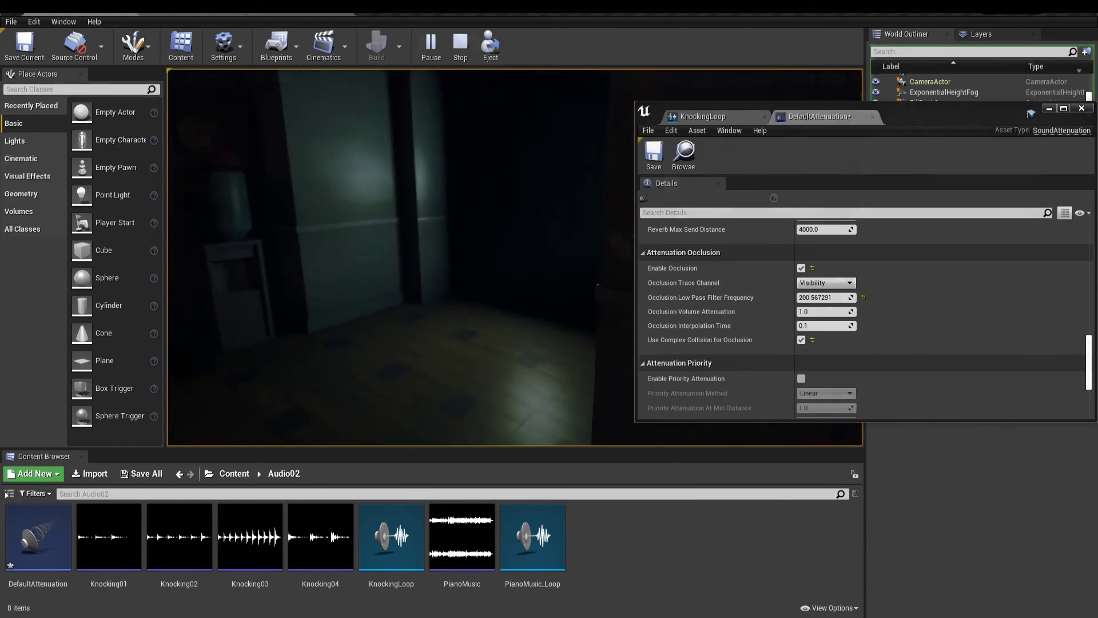
{"action": "key", "text": "Escape"}
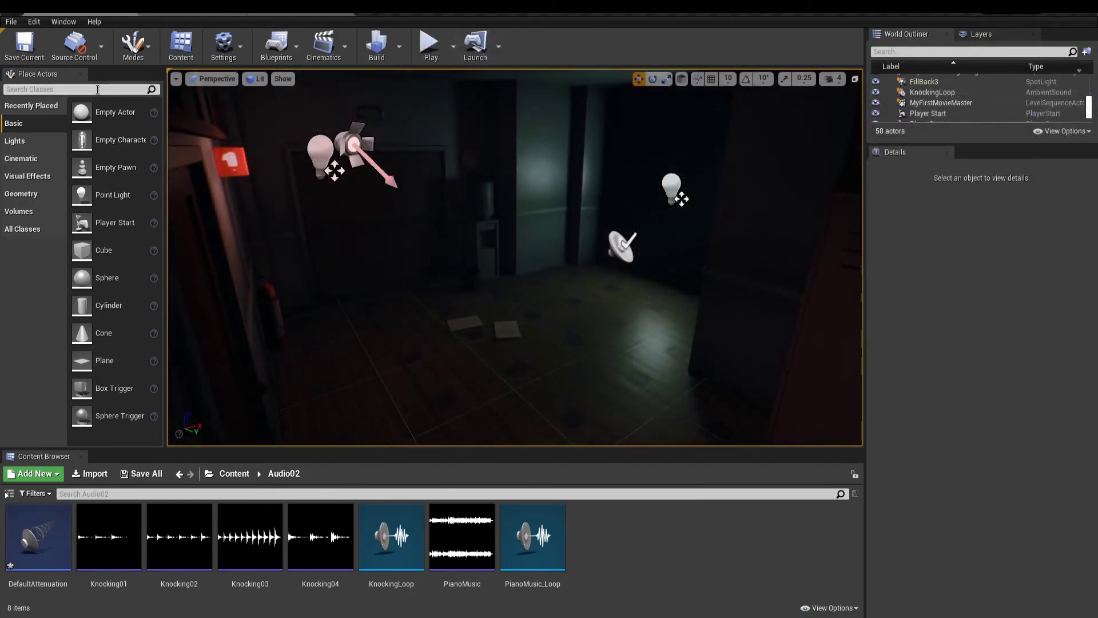
Step: Place an Audio Volume in the hallway and scale it to about 2.13 by 8.02 by 1.0 to cover the hallway
{"action": "left_click", "coordinate": [98, 89]}
{"action": "type", "text": "audio"}
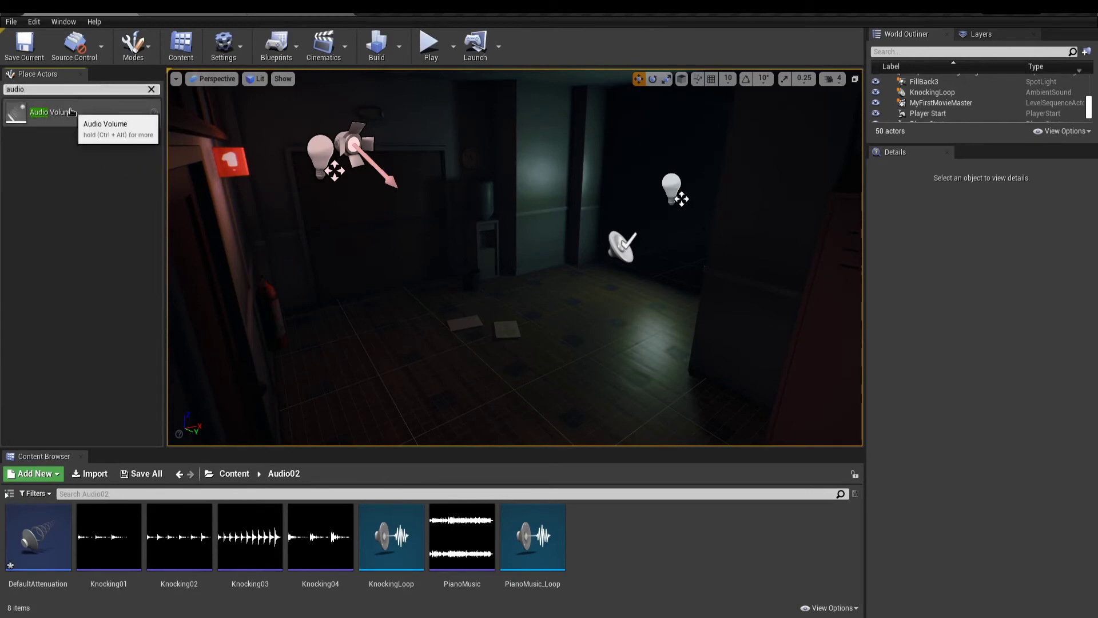
{"action": "left_click_drag", "start_coordinate": [52, 112], "coordinate": [509, 361]}
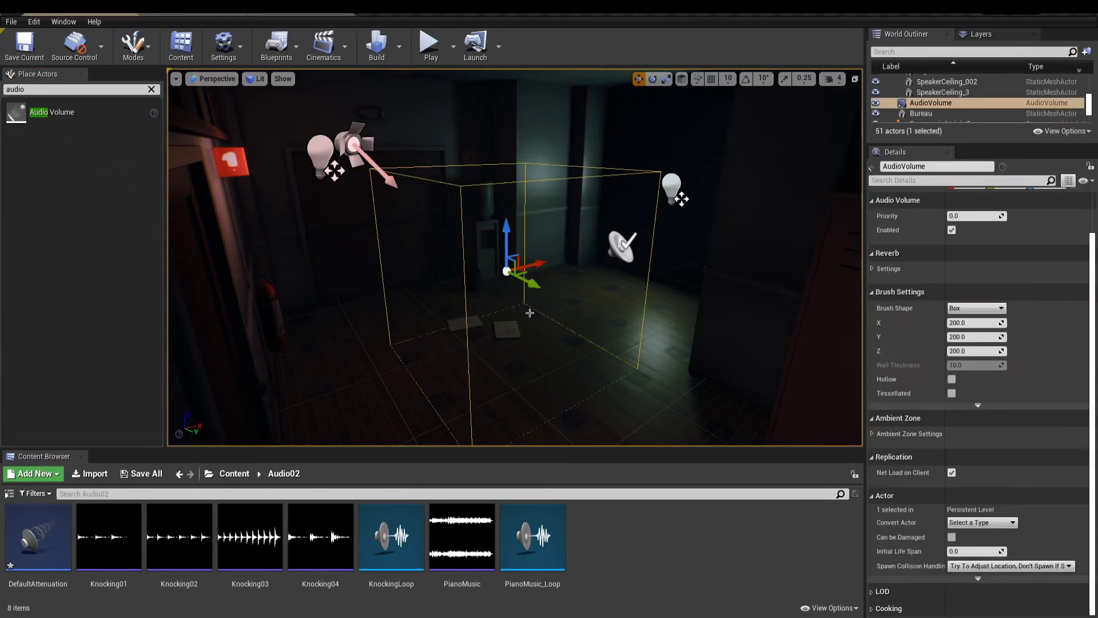
{"action": "key", "text": "f"}
{"action": "key", "text": "alt+h"}
{"action": "key", "text": "f"}
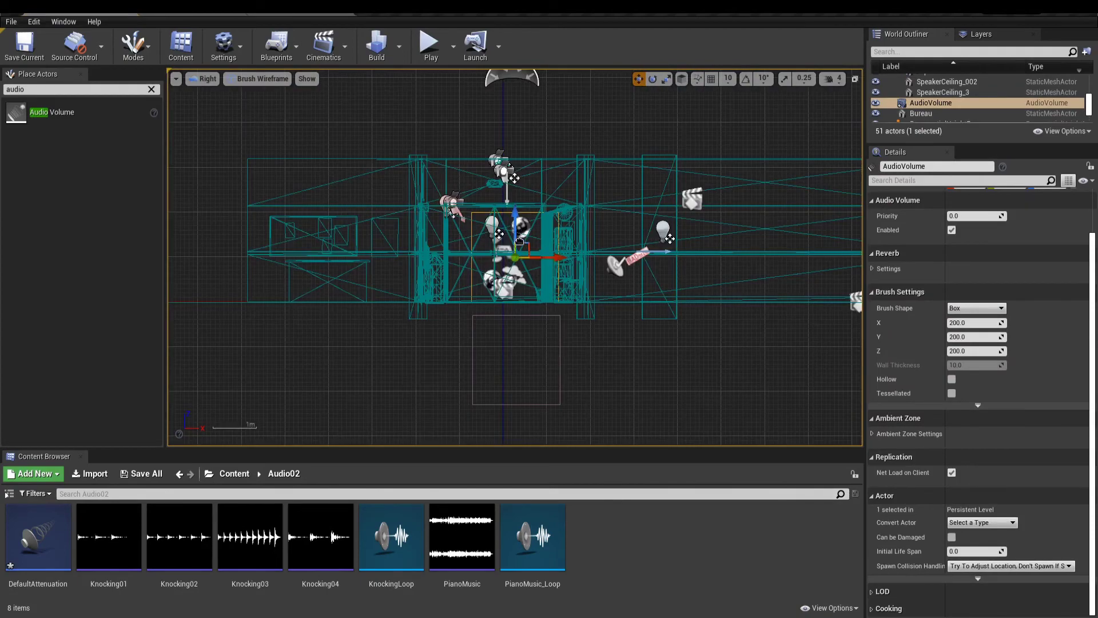
{"action": "key", "text": "alt+j"}
{"action": "scroll", "coordinate": [547, 246], "scroll_direction": "down", "scroll_amount": 6}
{"action": "right_click_drag", "start_coordinate": [583, 336], "coordinate": [562, 264]}
{"action": "left_click_drag", "start_coordinate": [509, 221], "coordinate": [509, 279]}
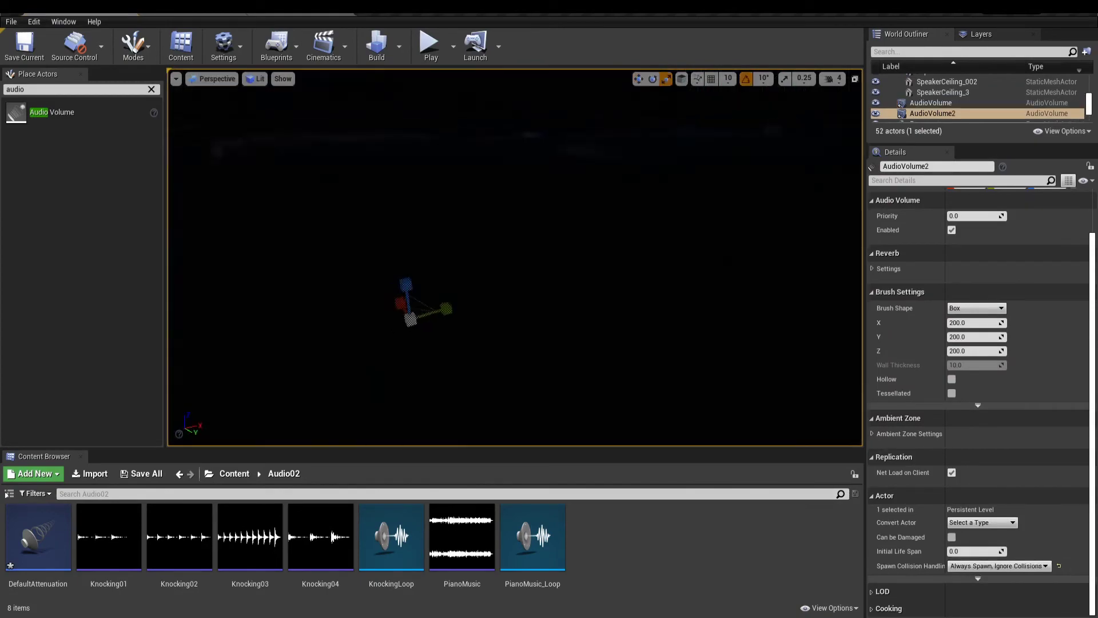
Step: Fit a duplicate of the Audio Volume over the side corridor by moving and scaling it
{"action": "right_click_drag", "start_coordinate": [675, 348], "coordinate": [634, 381]}
{"action": "key", "text": "alt+2"}
{"action": "key", "text": "alt+3"}
{"action": "key", "text": "alt+2"}
{"action": "right_click_drag", "start_coordinate": [675, 347], "coordinate": [614, 377]}
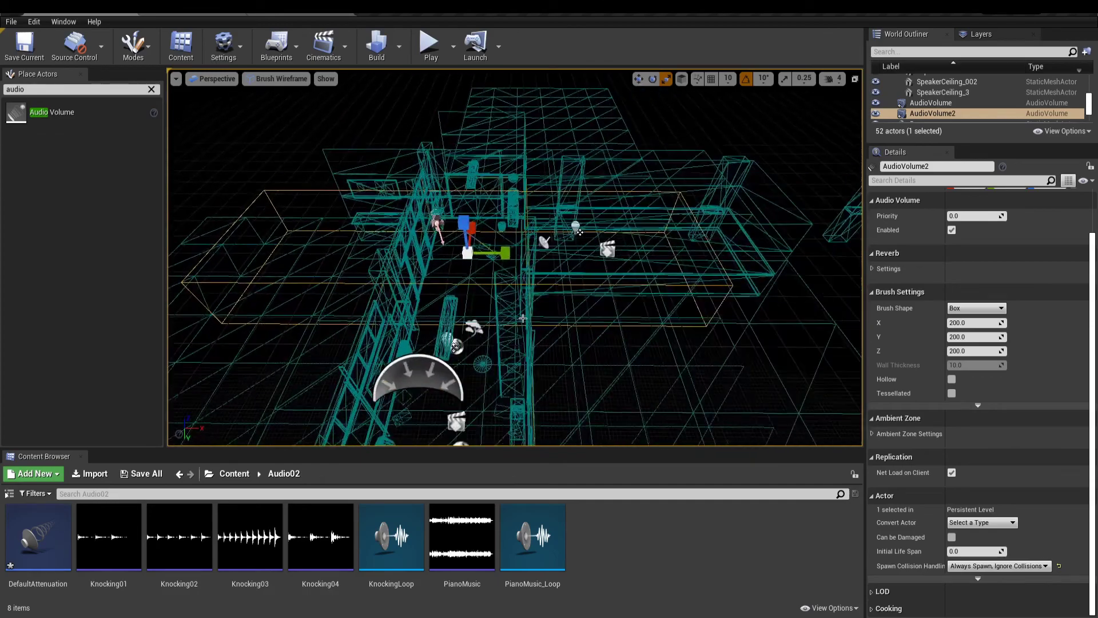
{"action": "key", "text": "w"}
{"action": "left_click_drag", "start_coordinate": [496, 255], "coordinate": [781, 266]}
{"action": "right_click_drag", "start_coordinate": [722, 248], "coordinate": [779, 246]}
{"action": "key", "text": "r"}
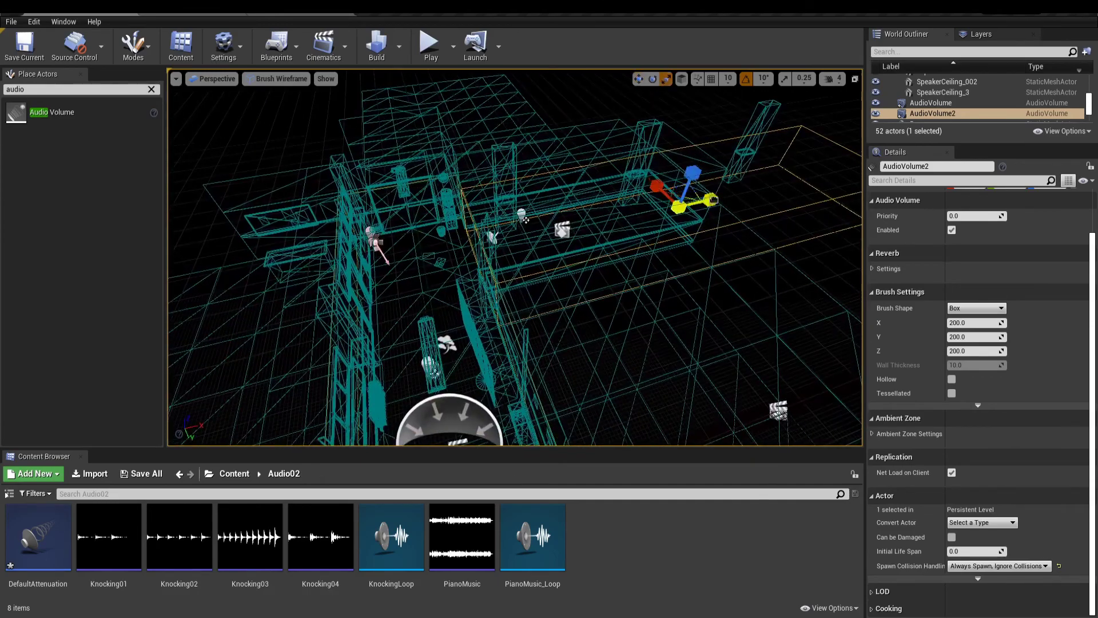
{"action": "key", "text": "w"}
{"action": "left_click_drag", "start_coordinate": [709, 207], "coordinate": [623, 225]}
{"action": "mouse_move", "coordinate": [624, 226]}
{"action": "right_mouse_down"}
{"action": "mouse_move", "coordinate": [577, 215]}
{"action": "mouse_move", "coordinate": [577, 226]}
{"action": "mouse_move", "coordinate": [595, 197]}
{"action": "right_mouse_up"}
{"action": "key", "text": "alt+3"}
{"action": "key", "text": "alt+4"}
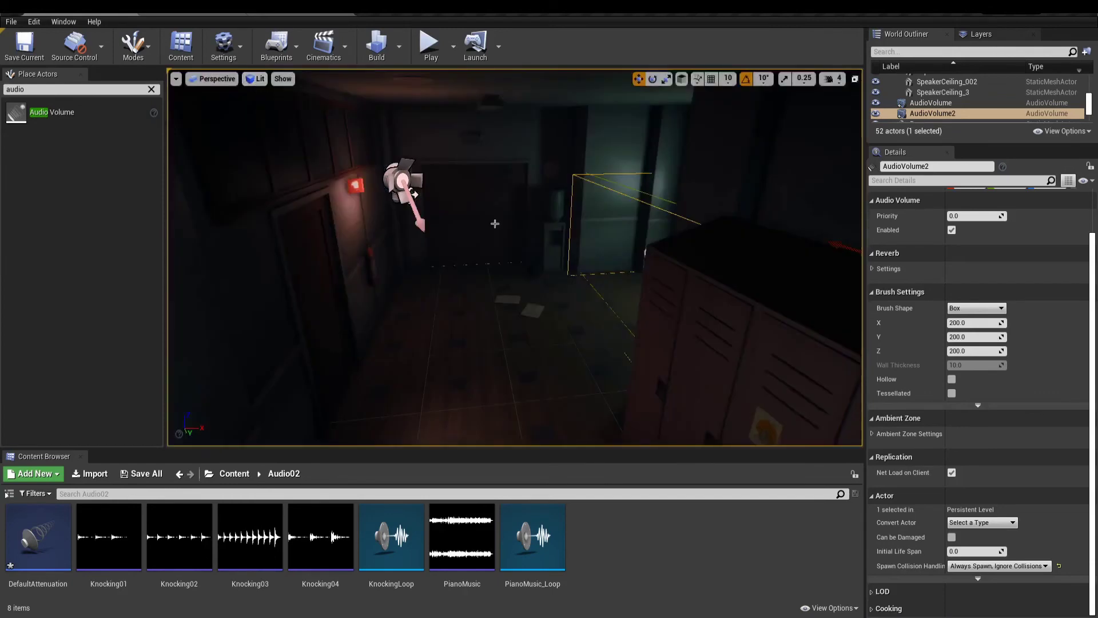
Step: Create a Reverb Effect asset named RoomReverb and assign it as the first AudioVolume's Reverb Effect
{"action": "scroll", "coordinate": [495, 223], "scroll_direction": "up", "scroll_amount": 2}
{"action": "left_click", "coordinate": [946, 103]}
{"action": "right_click_drag", "start_coordinate": [737, 189], "coordinate": [761, 201]}
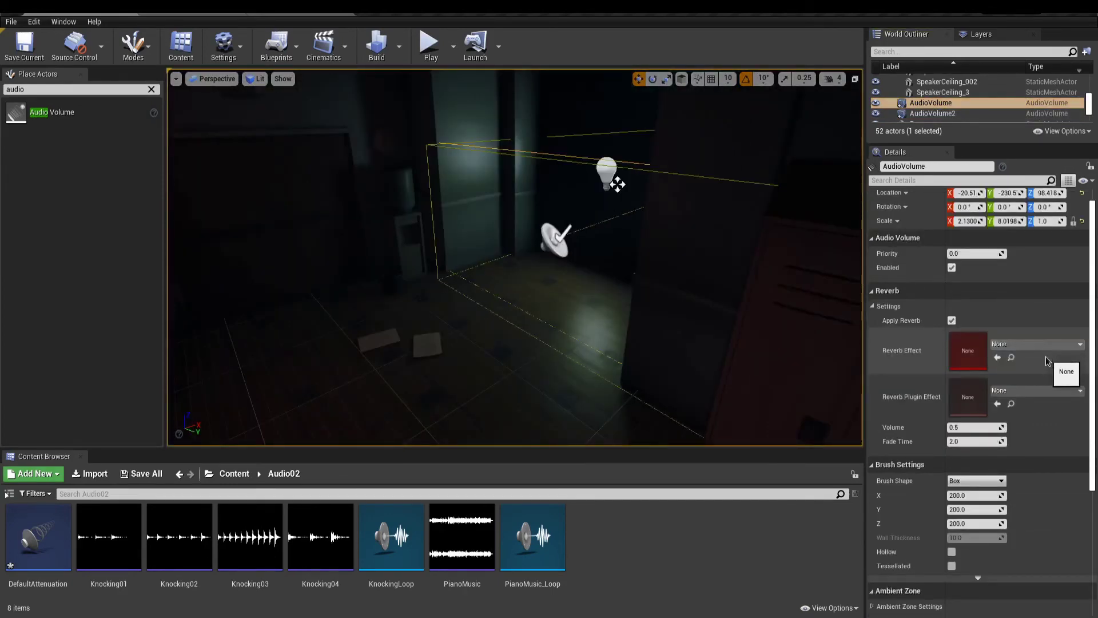
{"action": "right_click", "coordinate": [607, 540]}
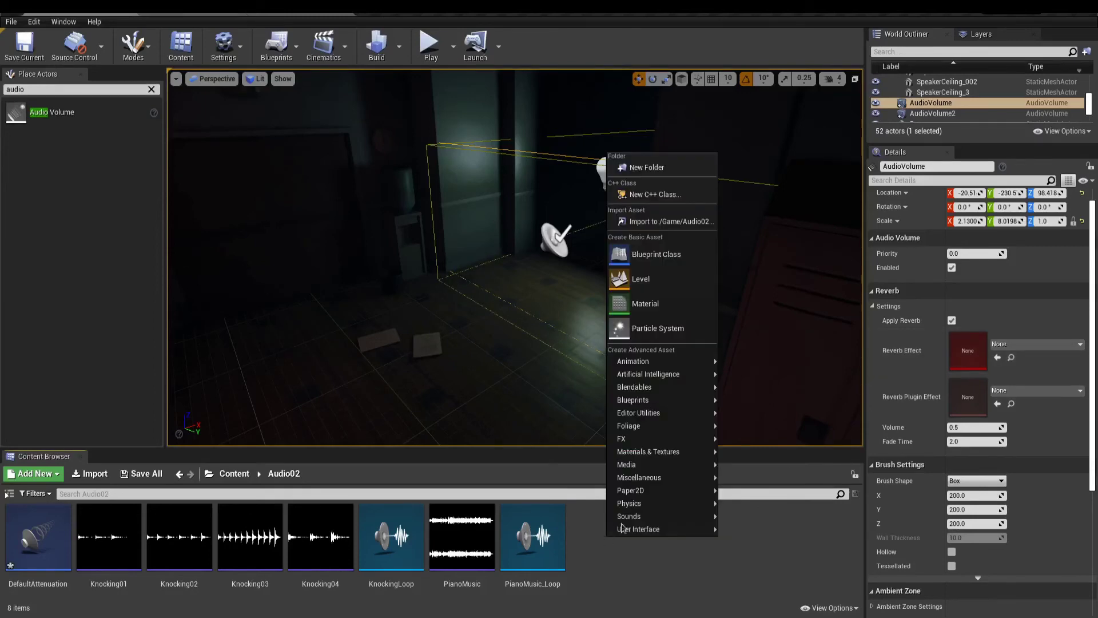
{"action": "mouse_move", "coordinate": [629, 516]}
{"action": "mouse_move", "coordinate": [743, 572]}
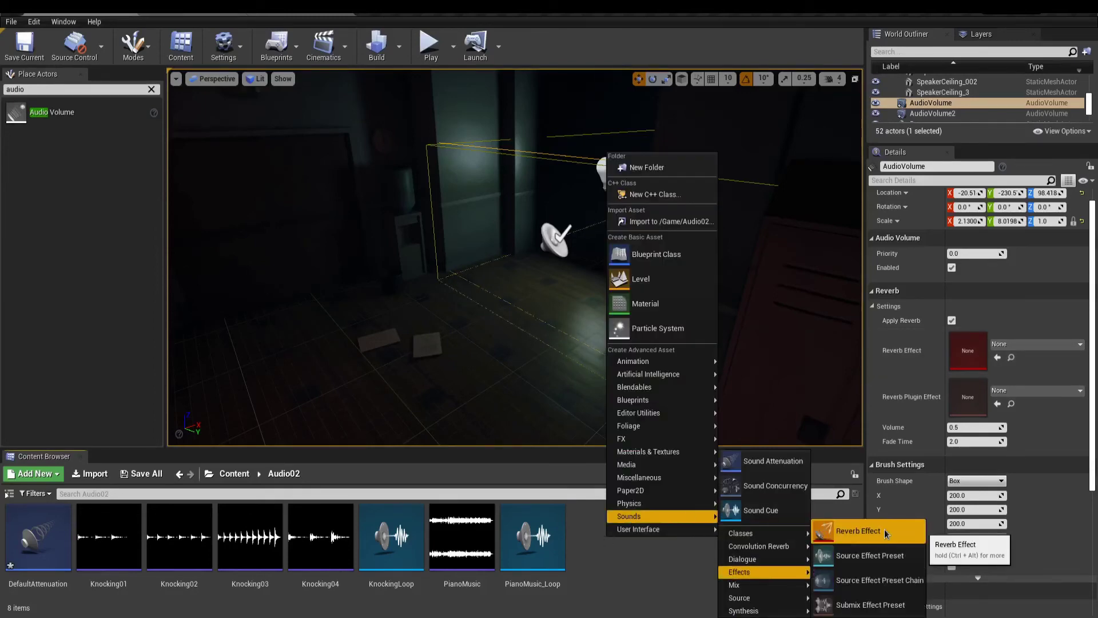
{"action": "left_click", "coordinate": [847, 531]}
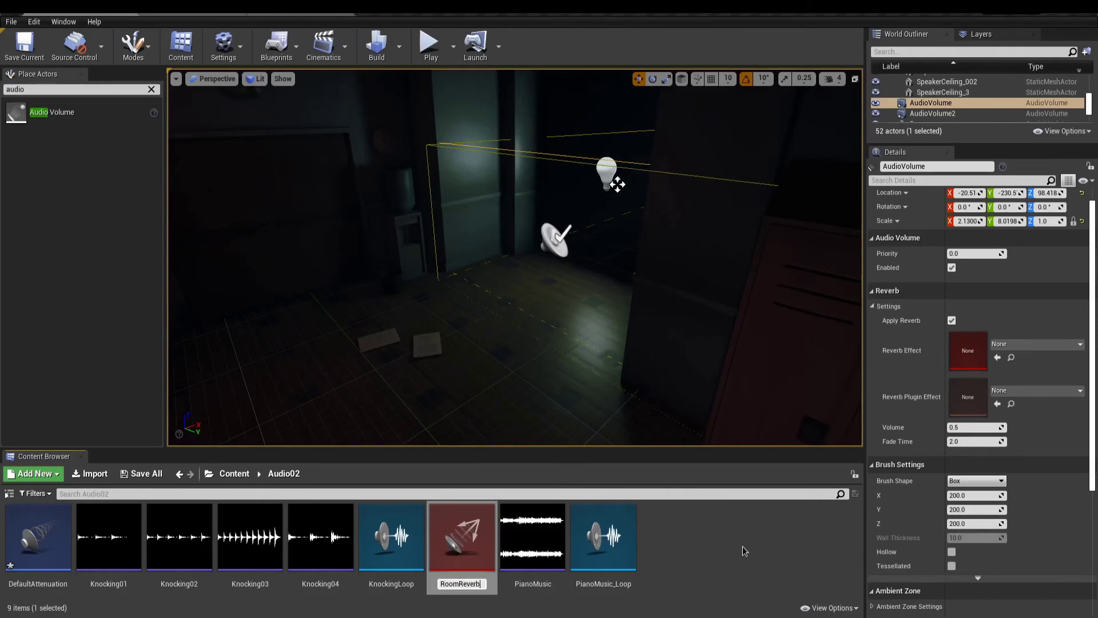
{"action": "key", "text": "Return"}
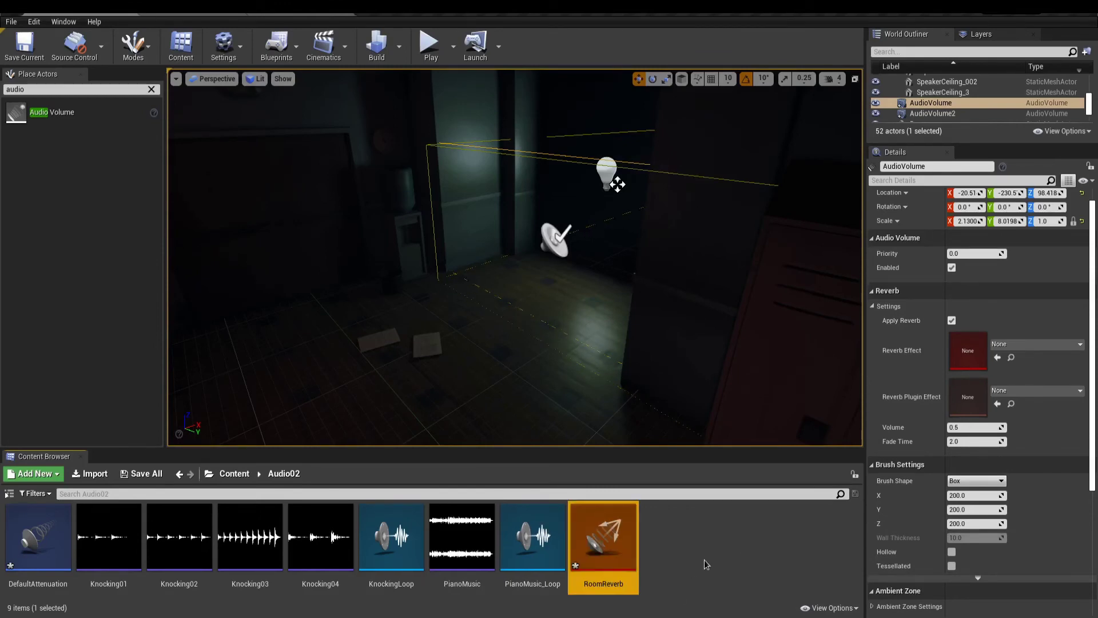
{"action": "left_click_drag", "start_coordinate": [634, 575], "coordinate": [973, 350]}
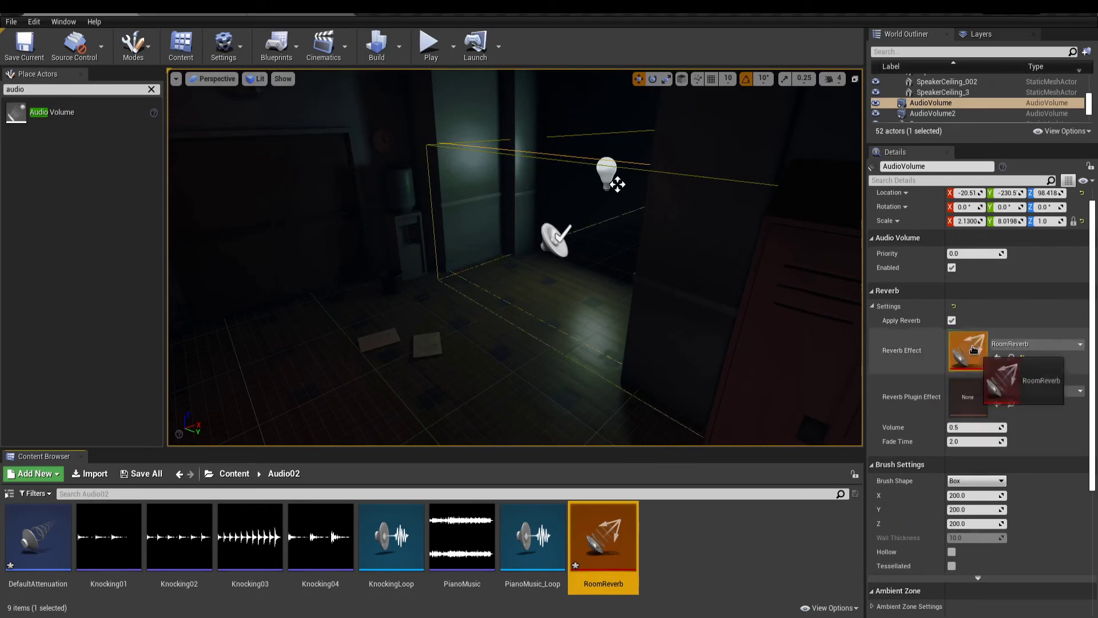
Step: Play the level to hear the reverb in the hallway and adjust RoomReverb's Reflections Gain
{"action": "left_click", "coordinate": [430, 45]}
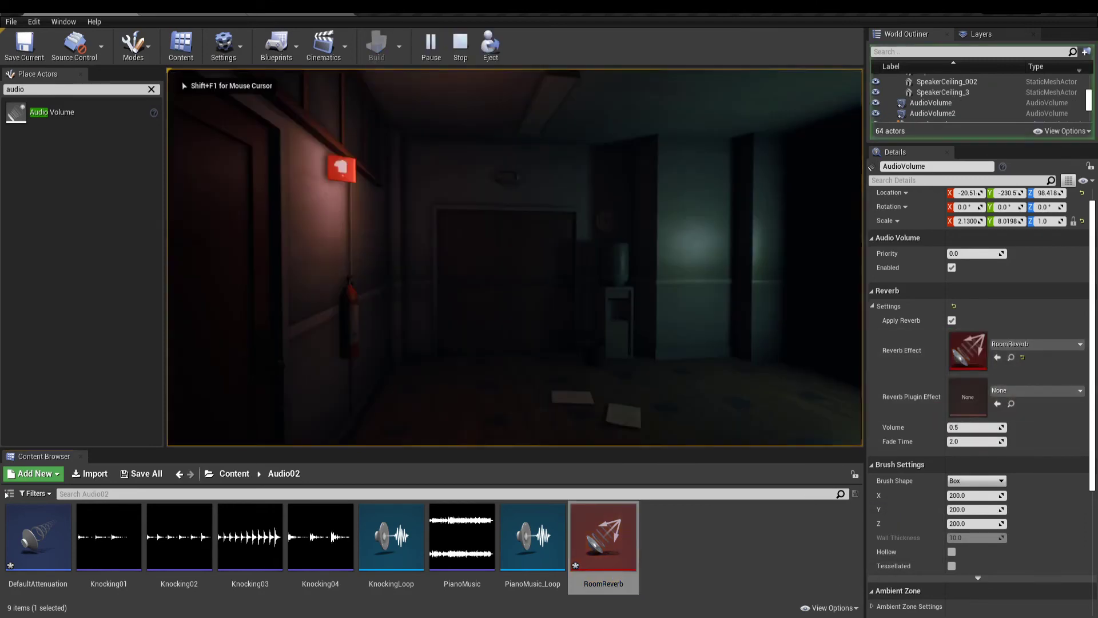
{"action": "key", "text": "w"}
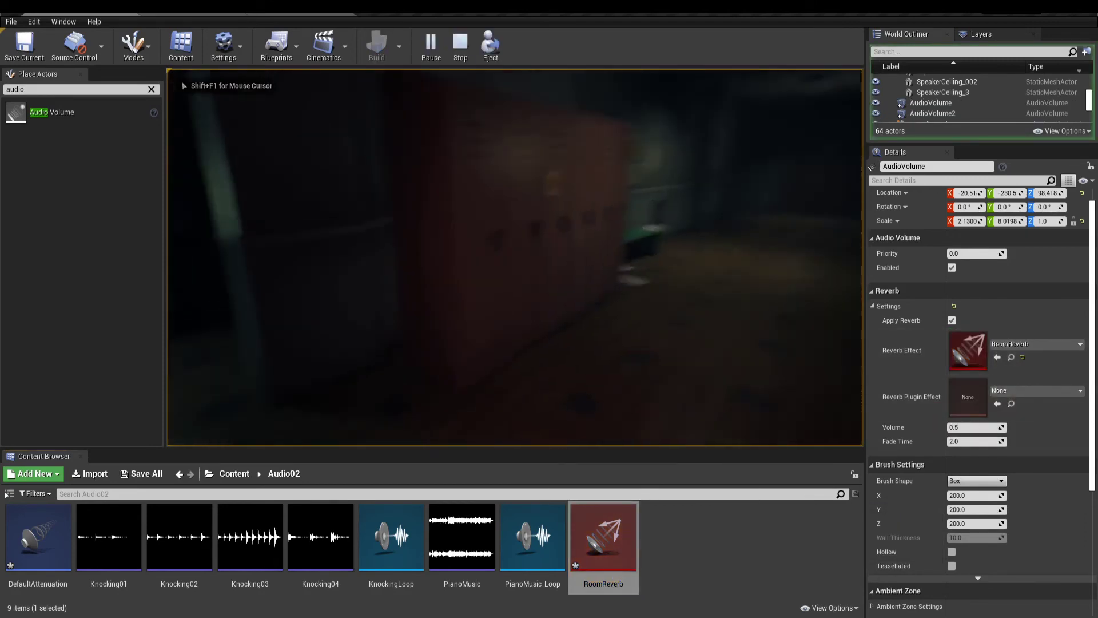
{"action": "key", "text": "Escape"}
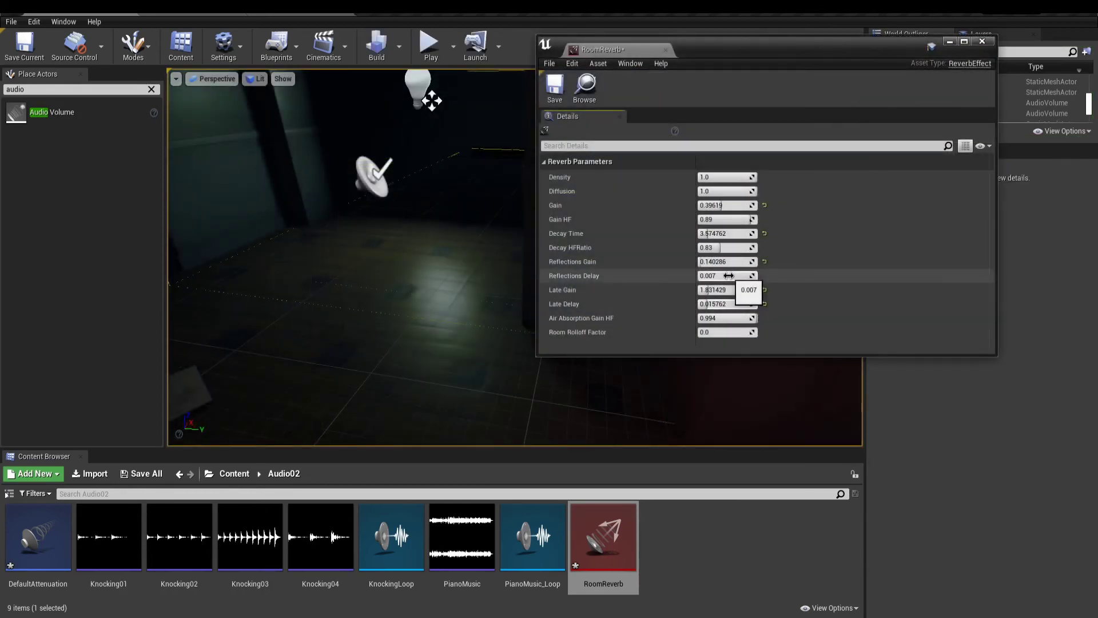
{"action": "left_click_drag", "start_coordinate": [732, 262], "coordinate": [749, 262]}
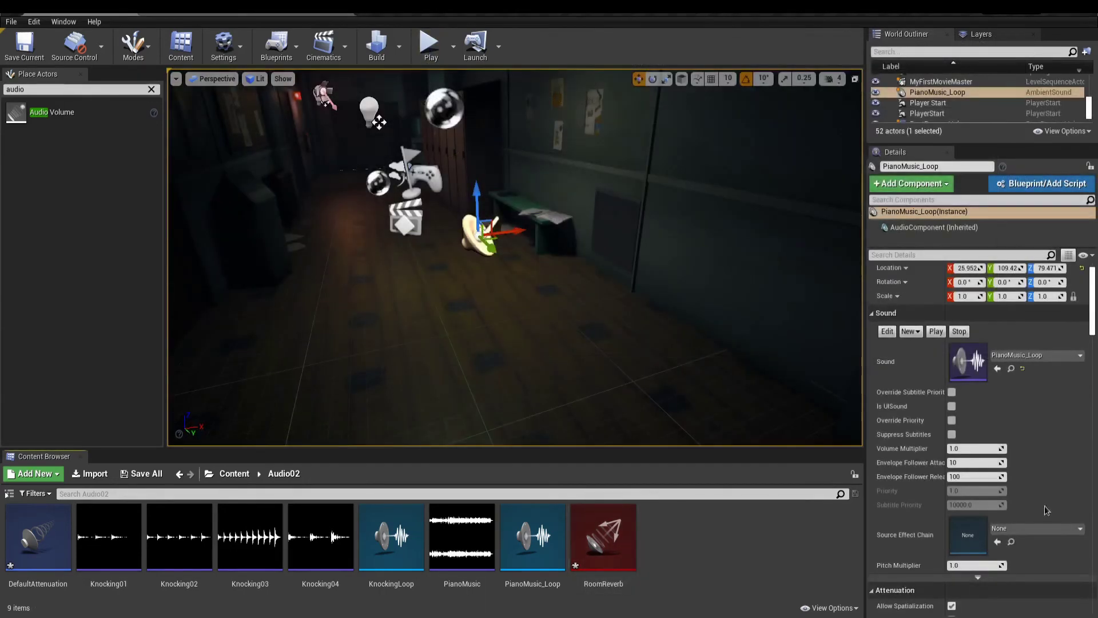
Step: Create a Source Effect Preset Chain asset named MyEffectChain and add one element to its Chain array
{"action": "right_click", "coordinate": [667, 530]}
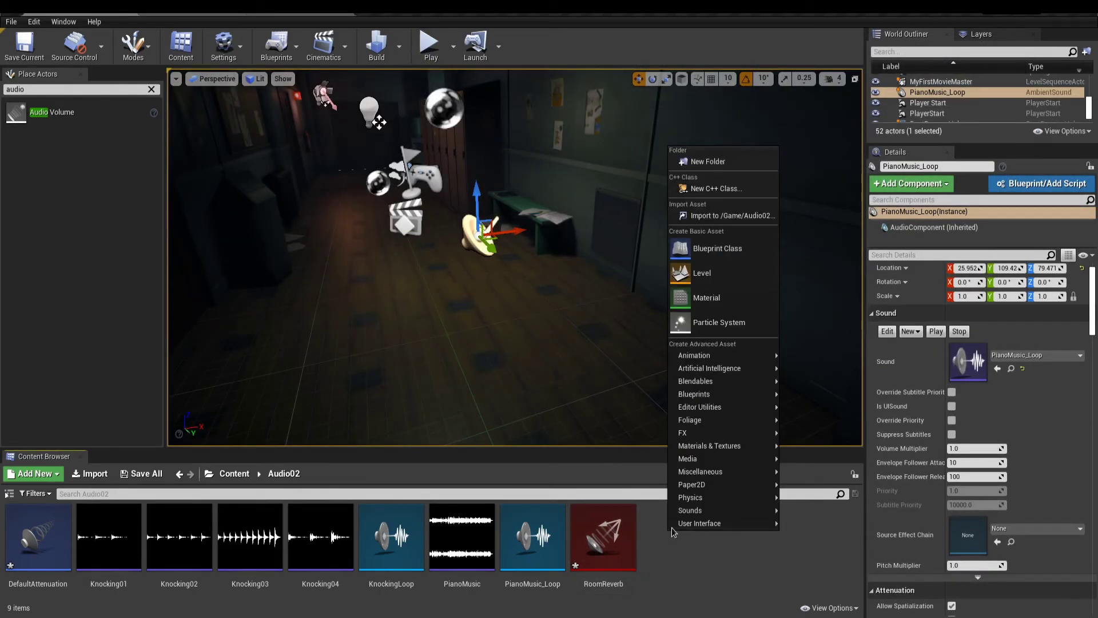
{"action": "mouse_move", "coordinate": [715, 511]}
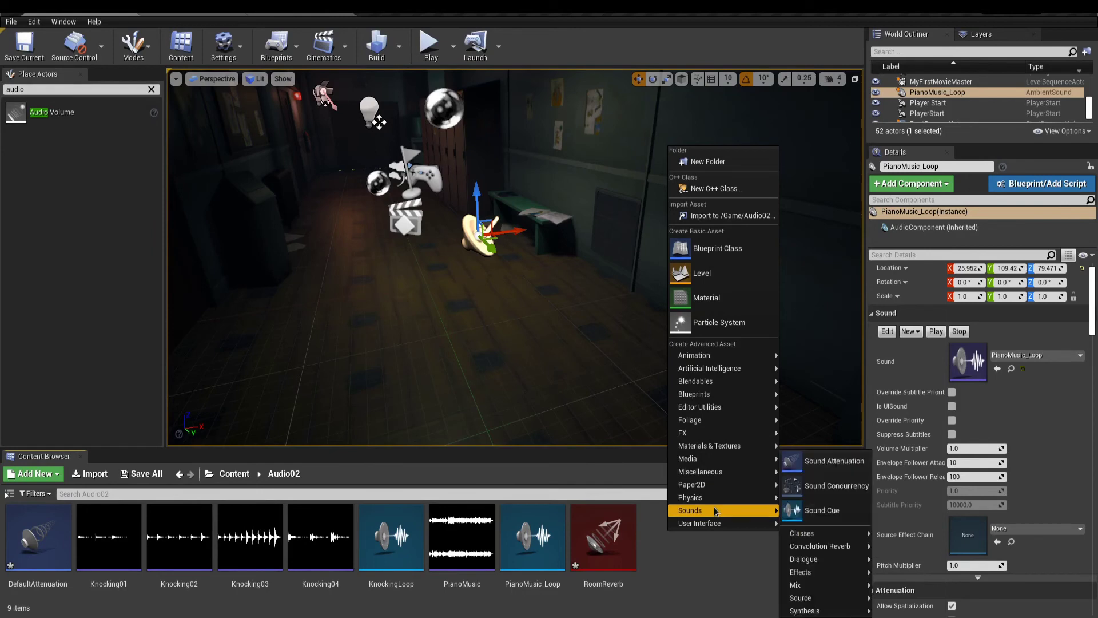
{"action": "mouse_move", "coordinate": [818, 573]}
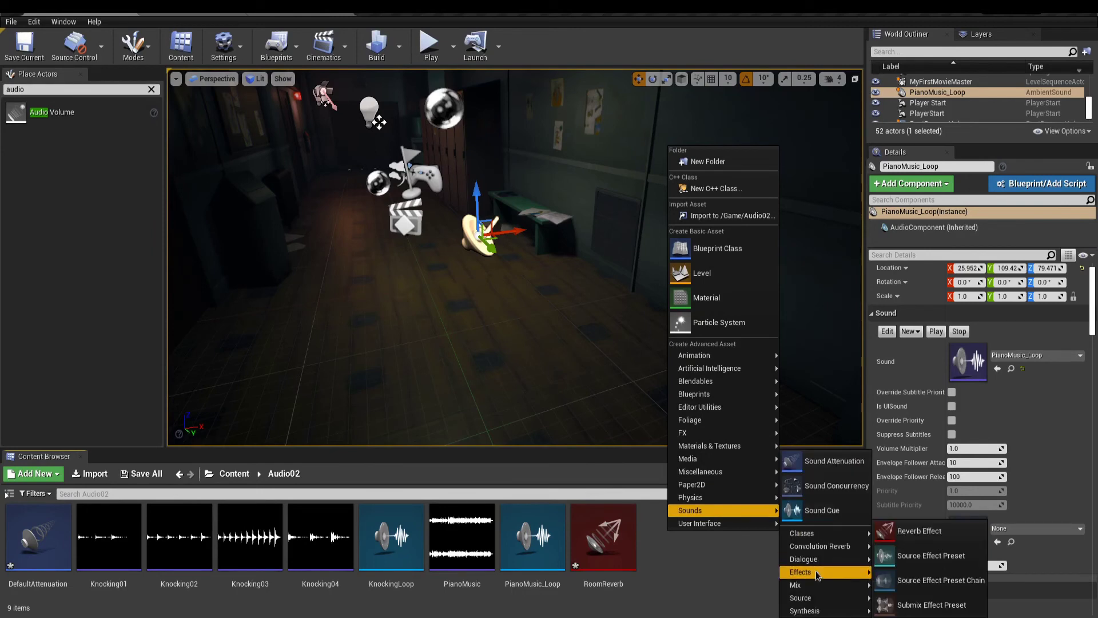
{"action": "left_click", "coordinate": [938, 580]}
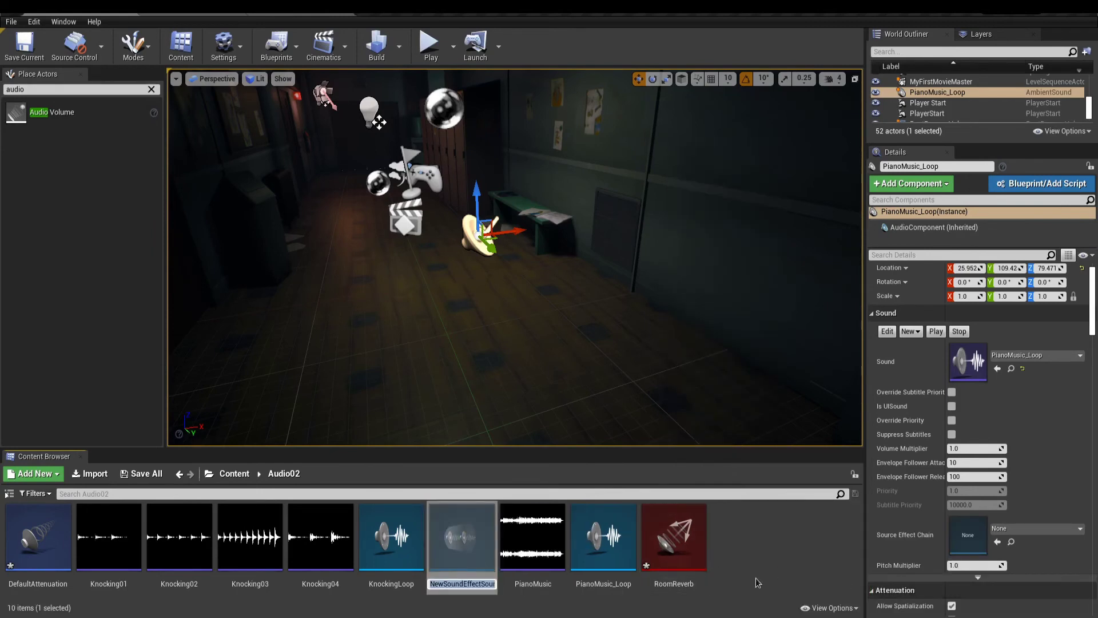
{"action": "type", "text": "MyEffectChain"}
{"action": "key", "text": "Return"}
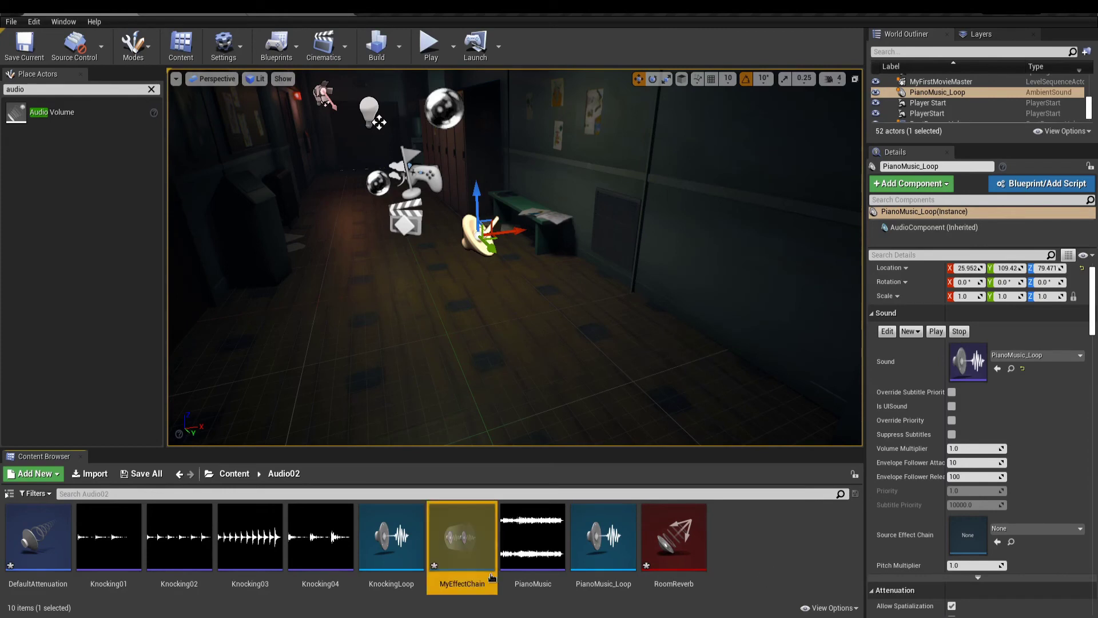
{"action": "double_click", "coordinate": [462, 538]}
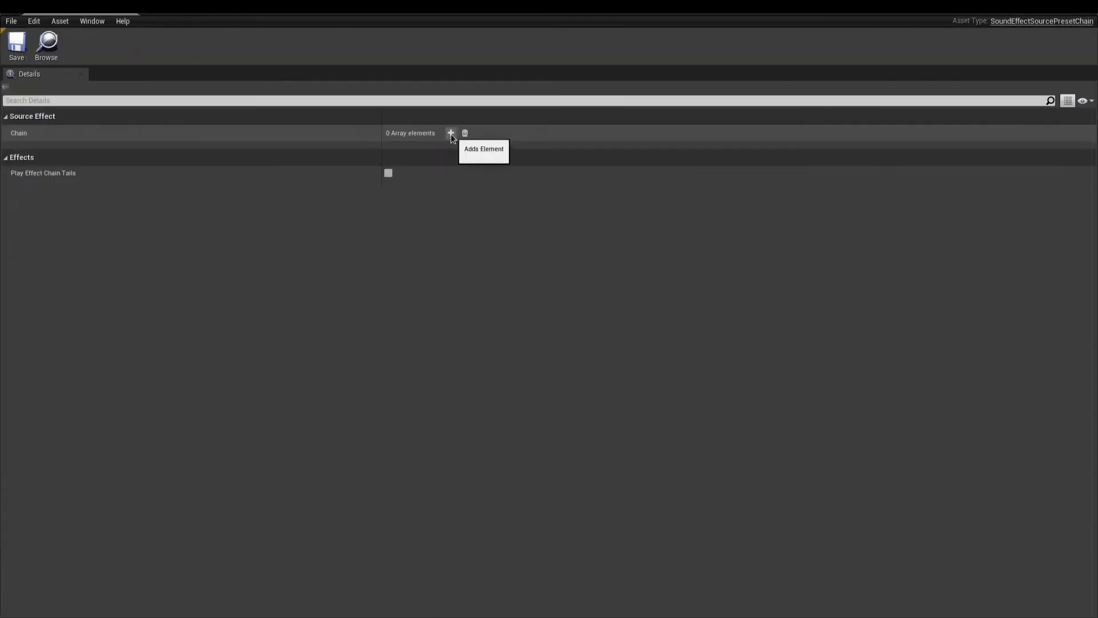
{"action": "left_click", "coordinate": [451, 133]}
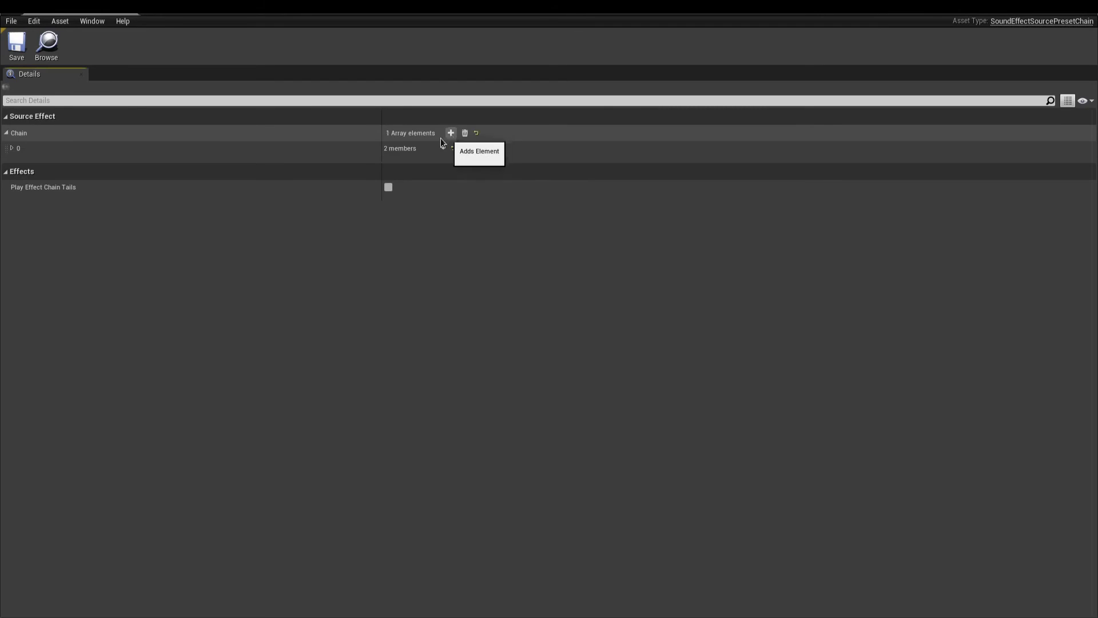
Step: Create a source effect preset named BitCrusher in Audio02, using the SourceEffectBitCrusherPreset class, for the chain's first element
{"action": "left_click", "coordinate": [12, 149]}
{"action": "left_click", "coordinate": [448, 172]}
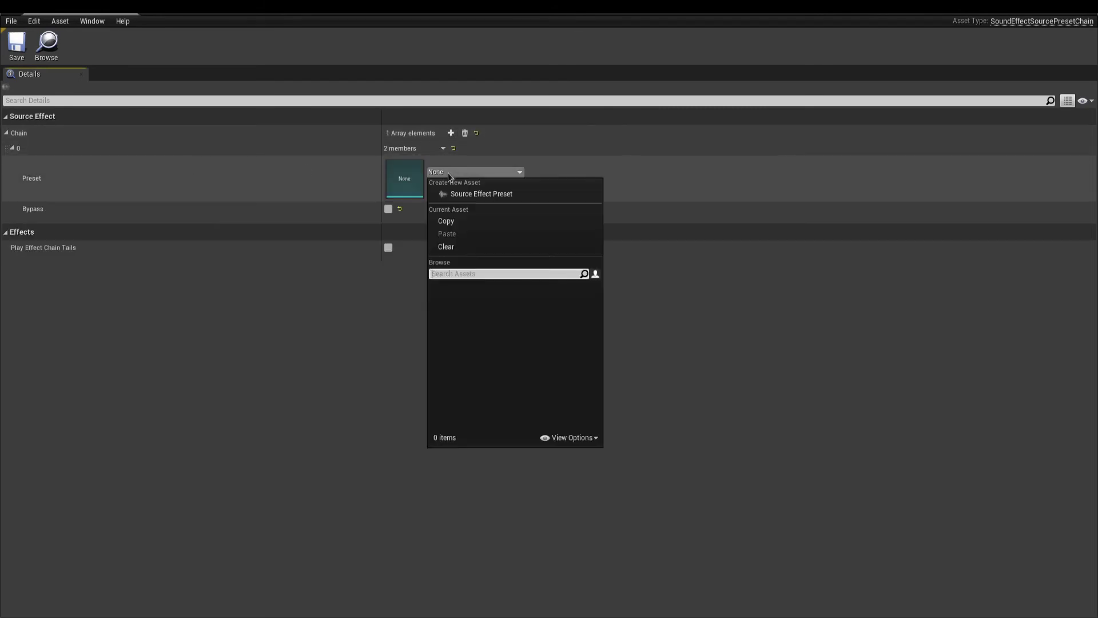
{"action": "left_click", "coordinate": [480, 196]}
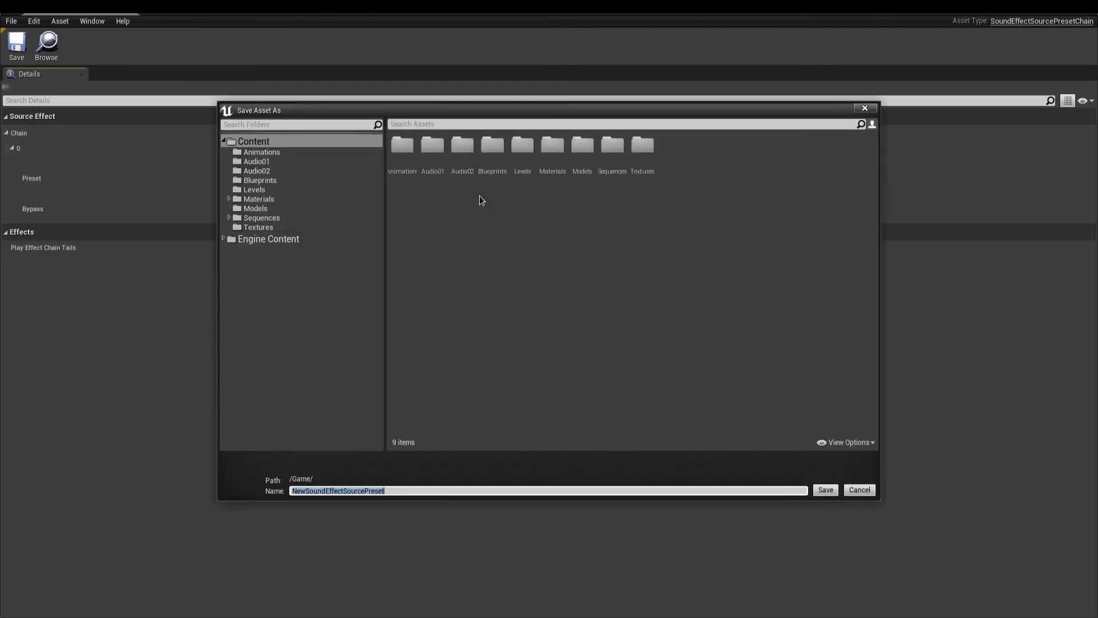
{"action": "key", "text": "Return"}
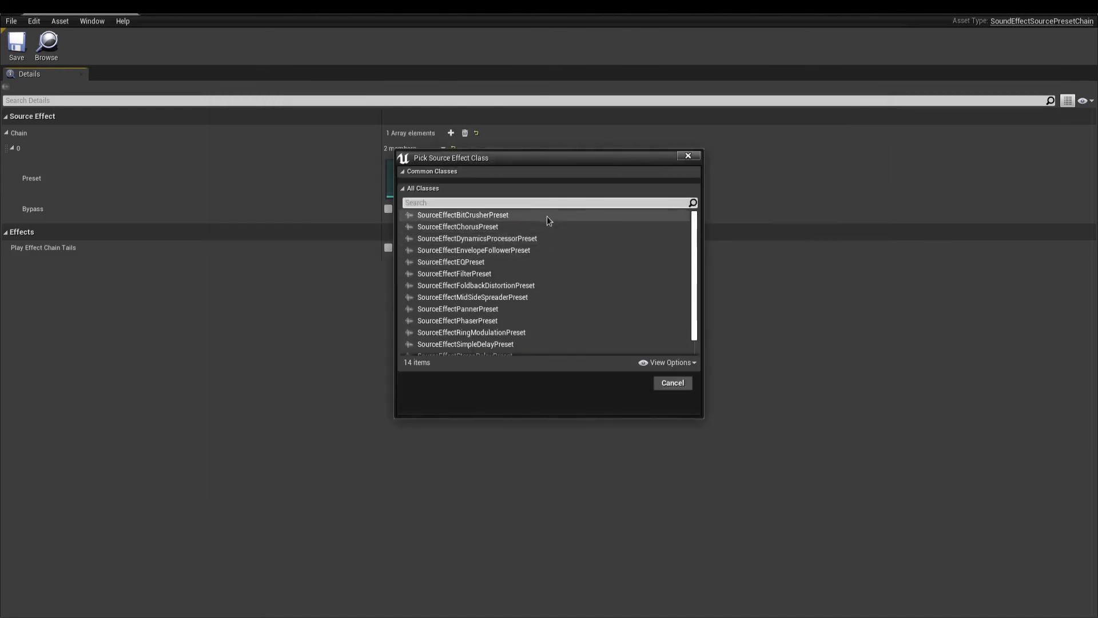
{"action": "left_click", "coordinate": [548, 214]}
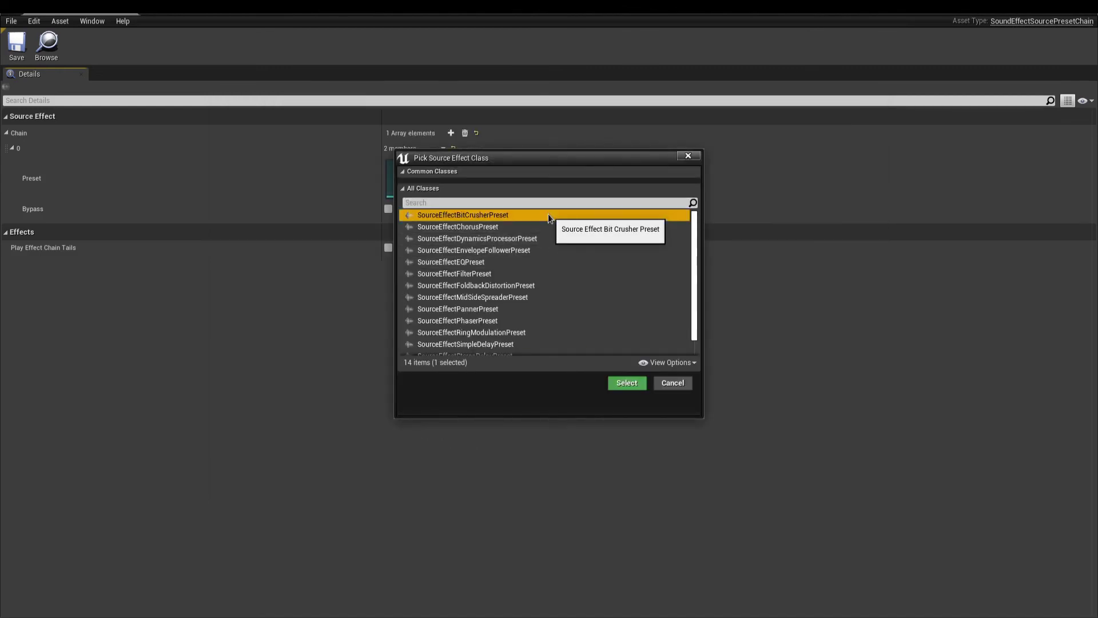
{"action": "left_click", "coordinate": [624, 382]}
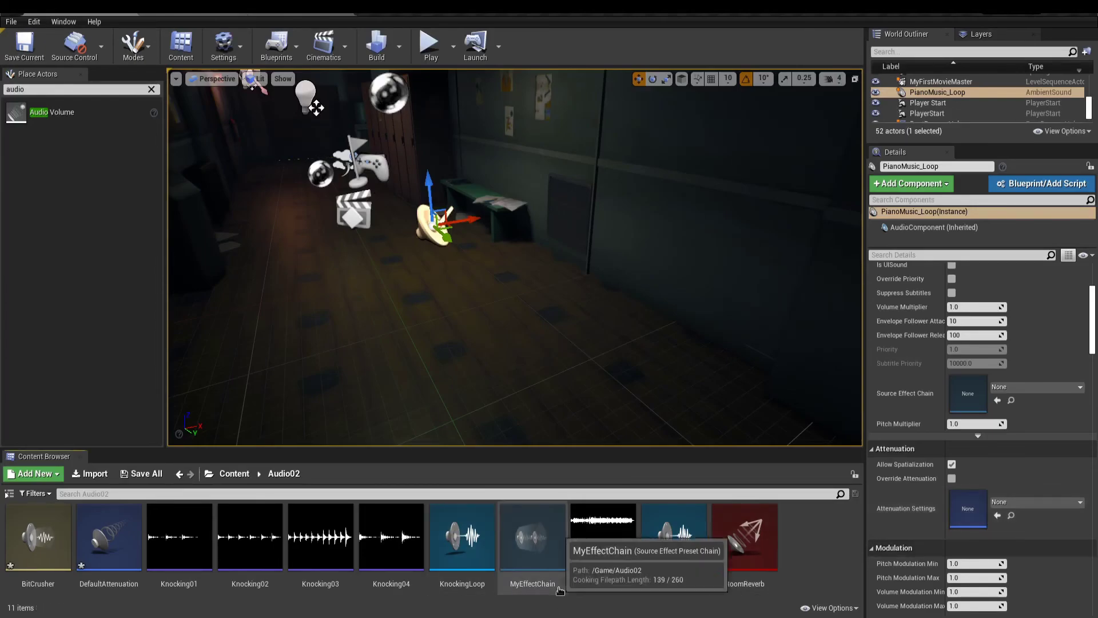
Step: Assign MyEffectChain as PianoMusic_Loop's Source Effect Chain and play the level to hear the effect in the hallway
{"action": "left_click_drag", "start_coordinate": [560, 589], "coordinate": [972, 391]}
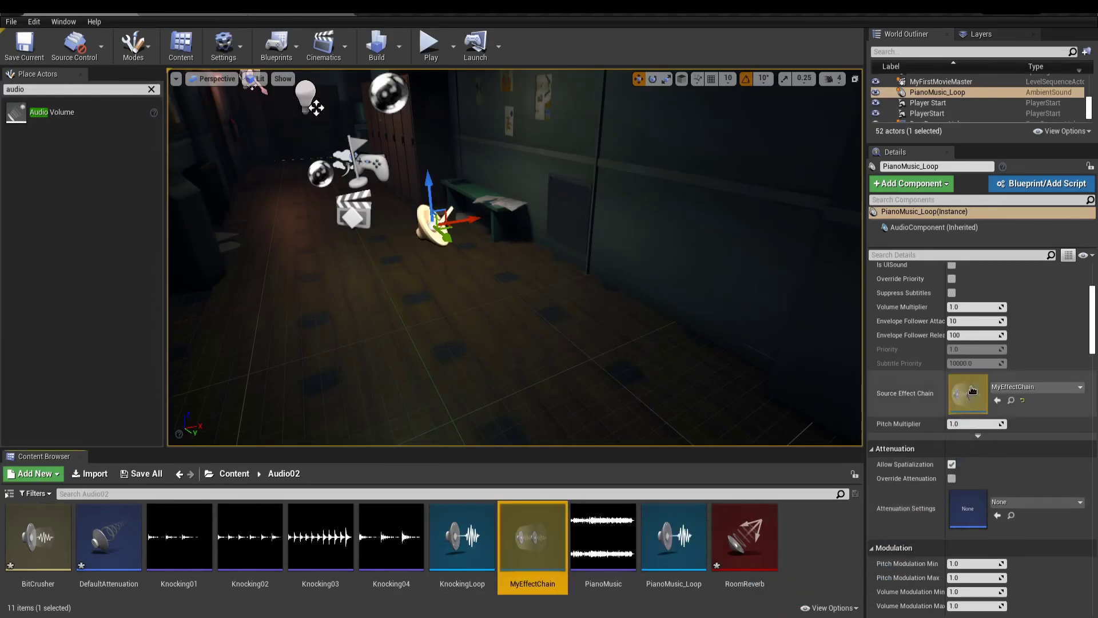
{"action": "left_click", "coordinate": [430, 44]}
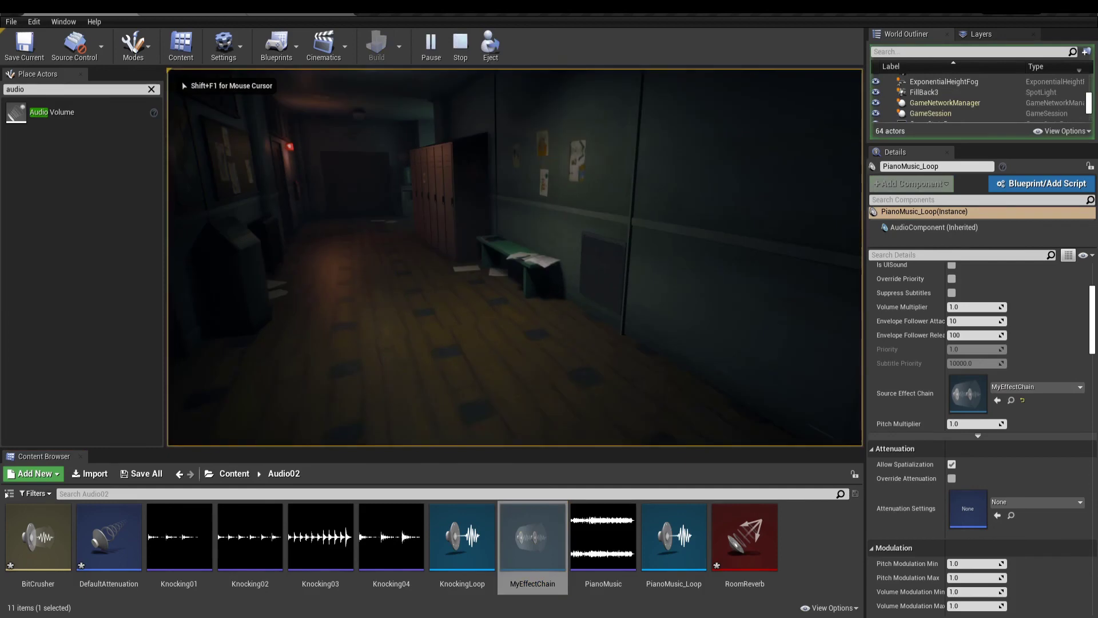
{"action": "key", "text": "w"}
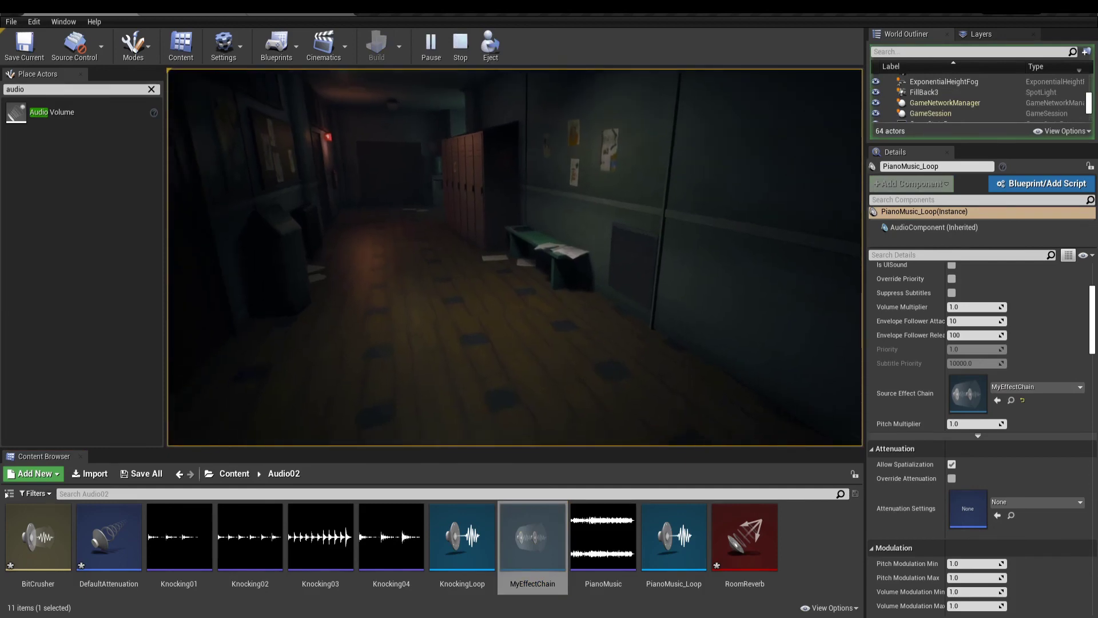
{"action": "key", "text": "Escape"}
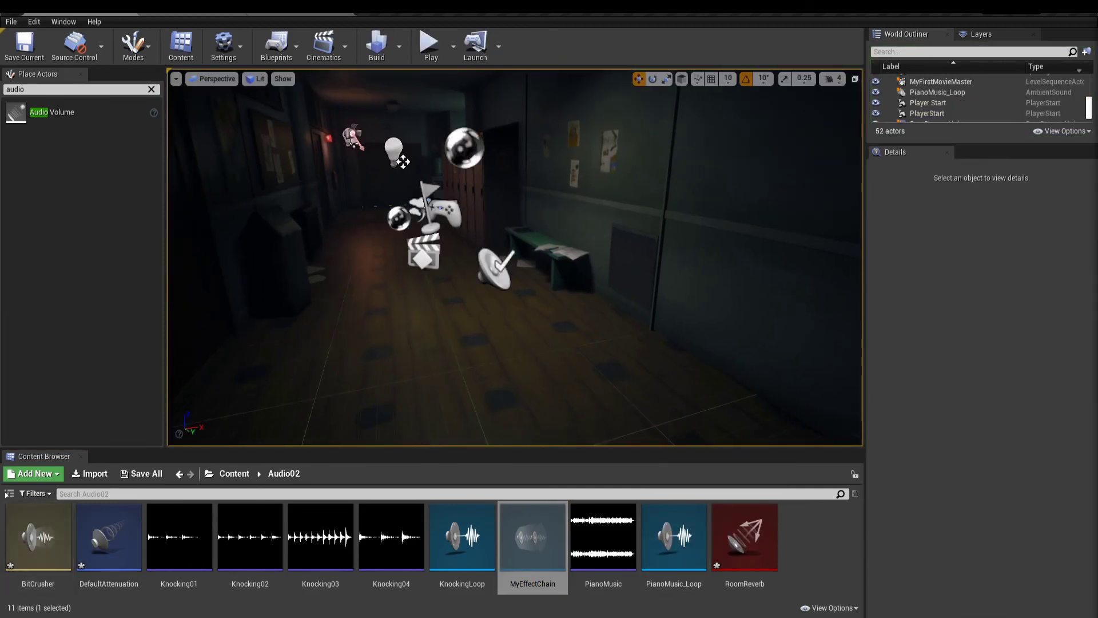
Step: Open the BitCrusher preset and adjust its Crushed Bits value while the level plays
{"action": "double_click", "coordinate": [38, 537]}
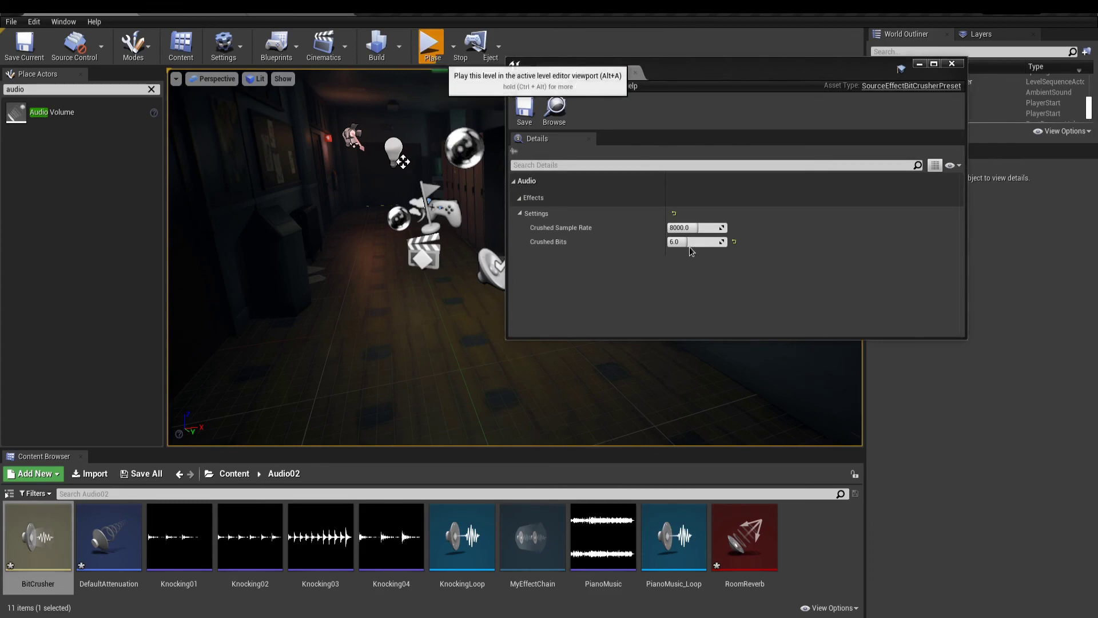
{"action": "key", "text": "alt+p"}
{"action": "left_click_drag", "start_coordinate": [687, 245], "coordinate": [682, 244]}
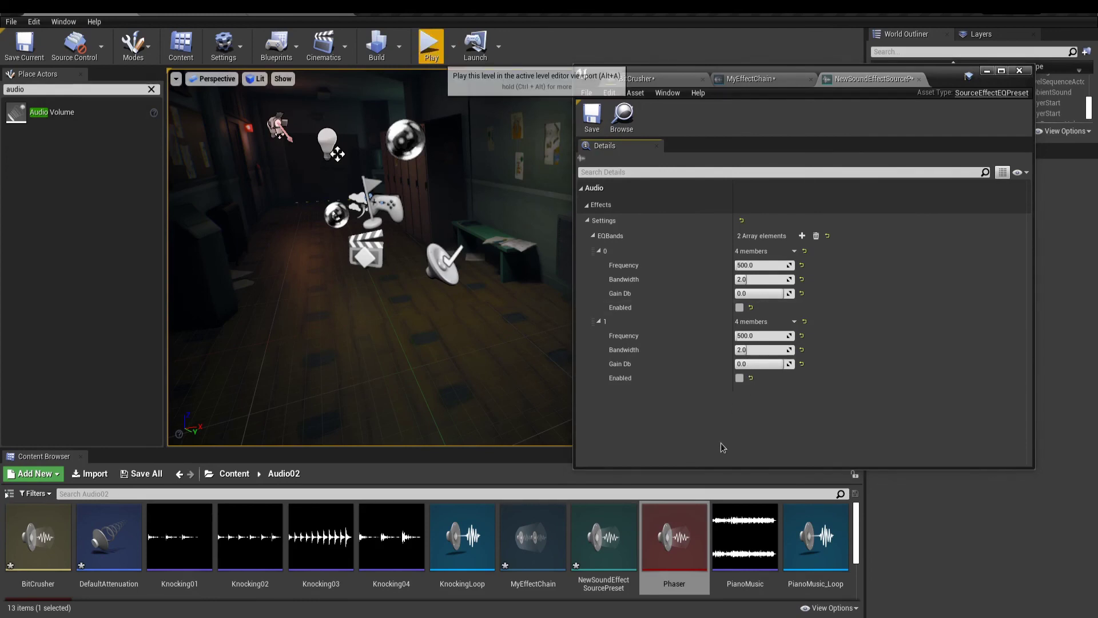
Step: Play the level and, in the EQ preset's band 0, raise Frequency to about 643 and lower Gain Db
{"action": "key", "text": "alt+p"}
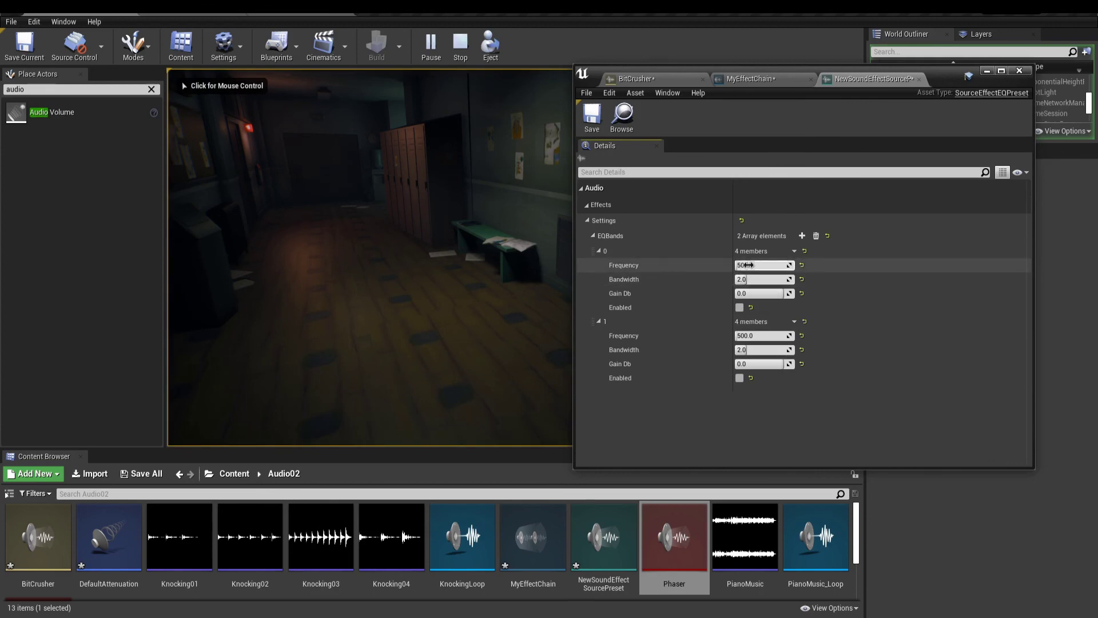
{"action": "left_click_drag", "start_coordinate": [755, 265], "coordinate": [757, 265]}
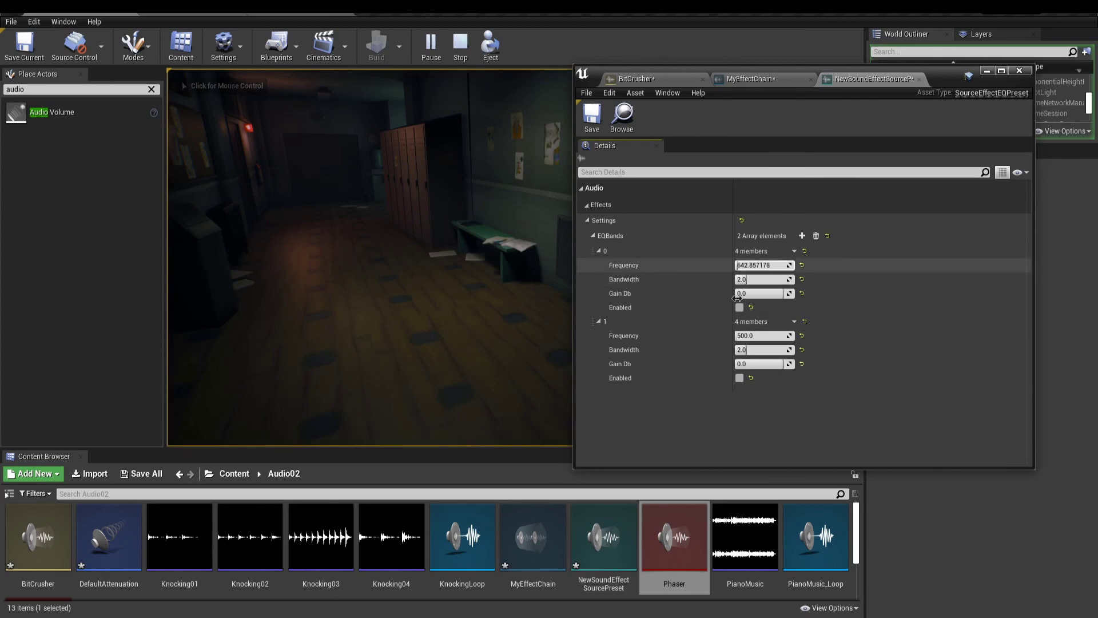
{"action": "left_click_drag", "start_coordinate": [738, 293], "coordinate": [753, 293]}
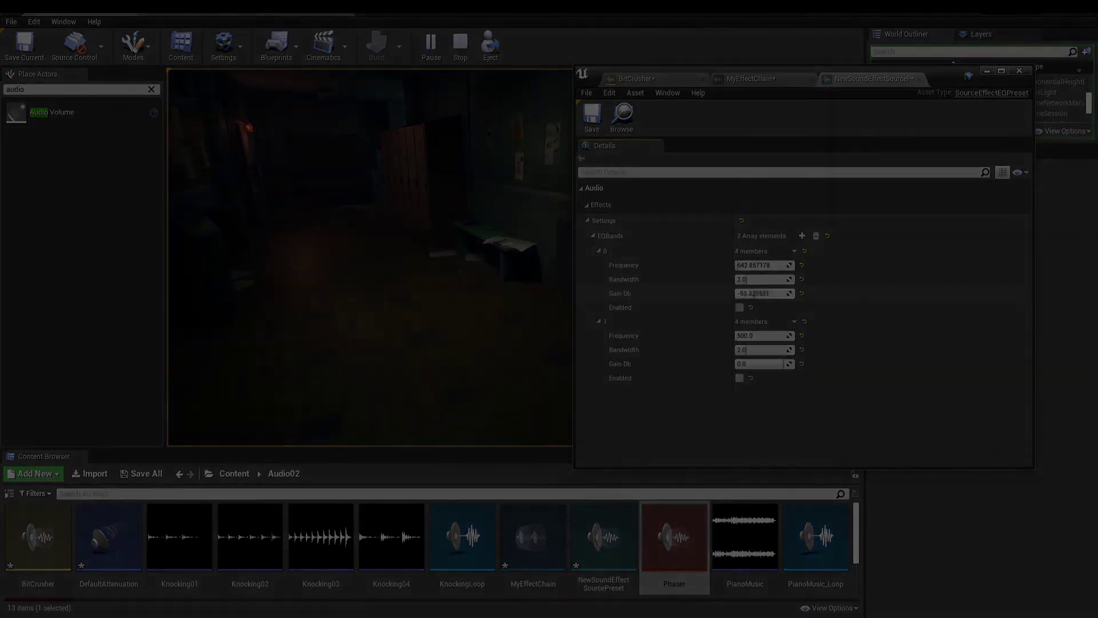